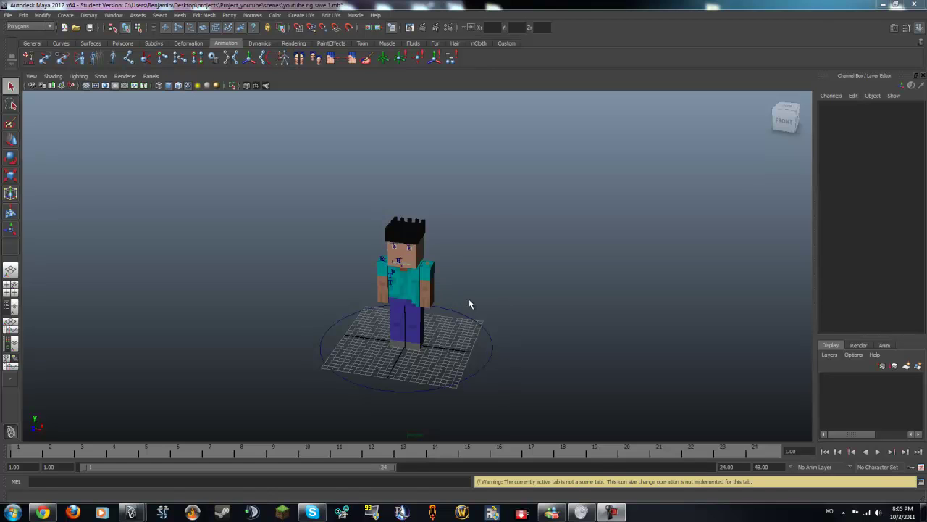
Frame the character from the front and enable X-Ray shading to reveal the joints
left_click_drag(393, 291, 439, 255, "alt")
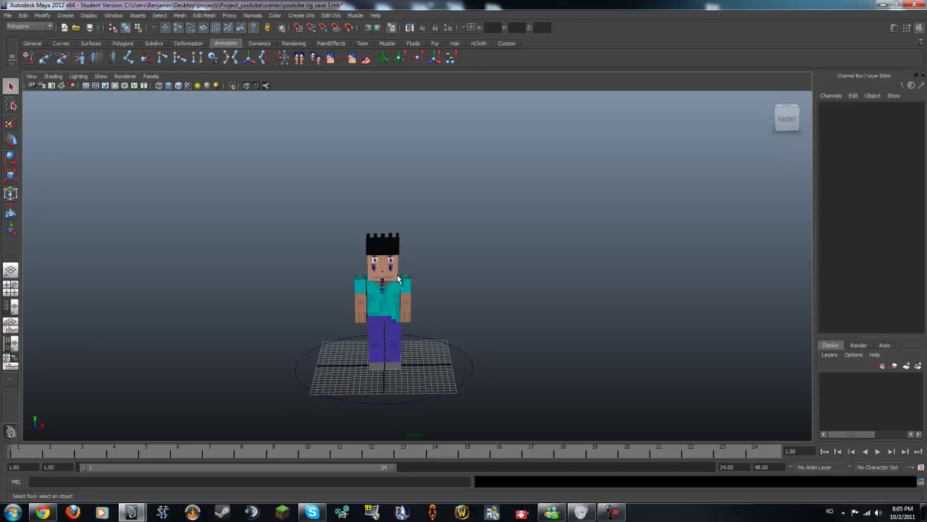
middle_click_drag(439, 255, 547, 243, "alt")
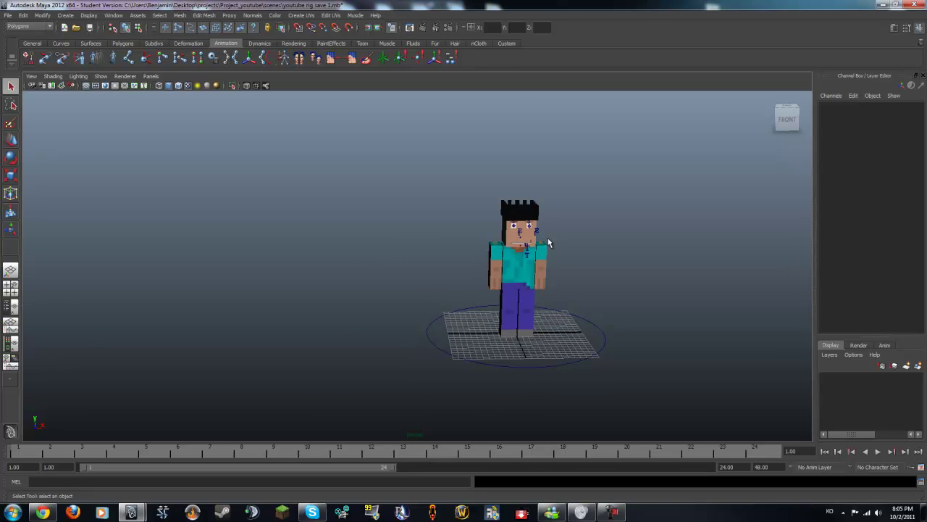
left_click_drag(548, 243, 397, 212, "alt")
scroll(397, 212, "up", 3)
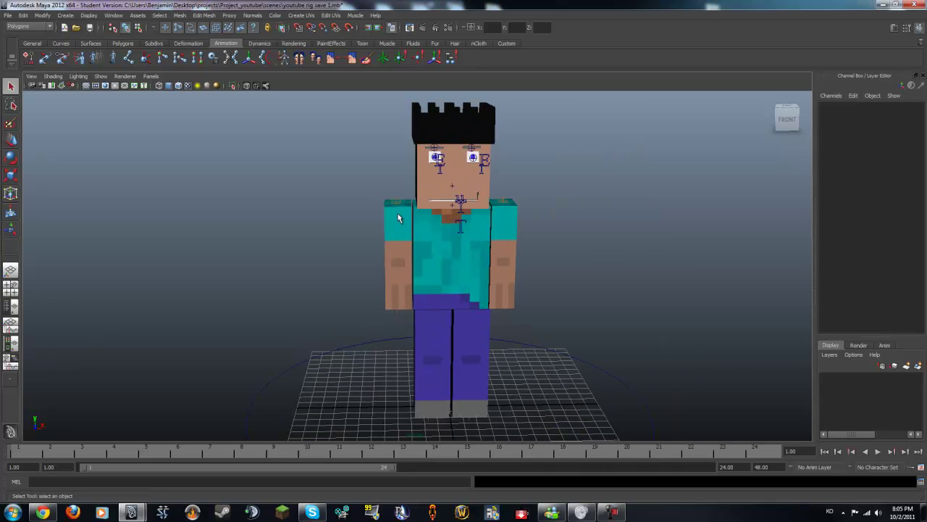
left_click(247, 85)
scroll(370, 392, "up", 2)
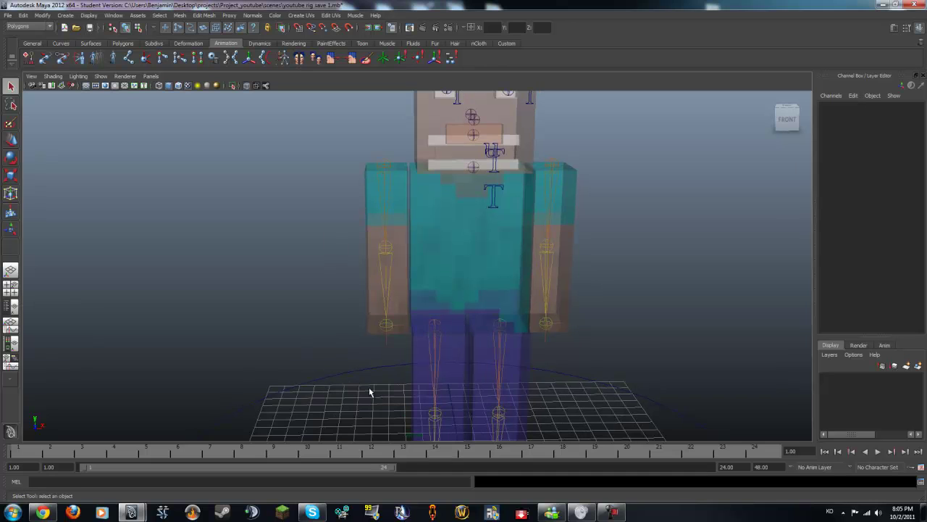
Raise the left arm with ikHandle1 to test its bend, then undo the move
left_click(386, 326)
key("w")
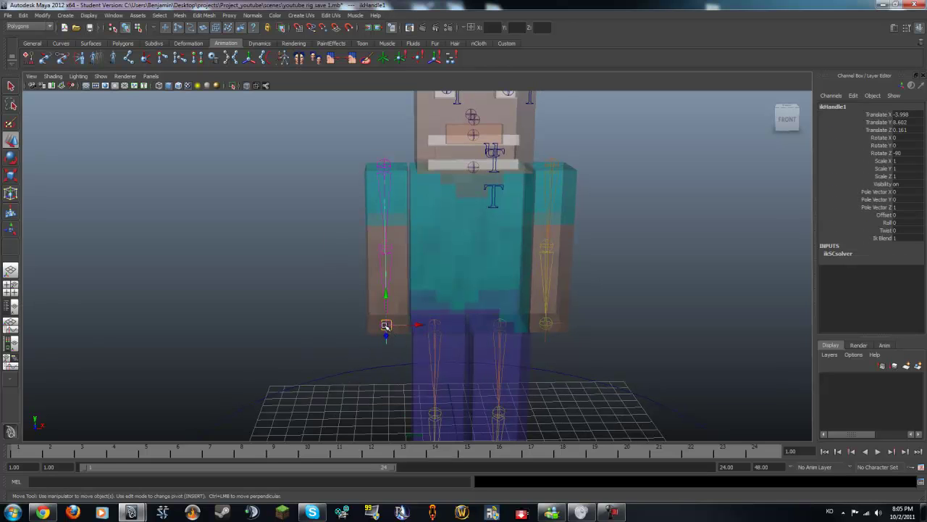
left_click_drag(386, 326, 385, 308, "alt")
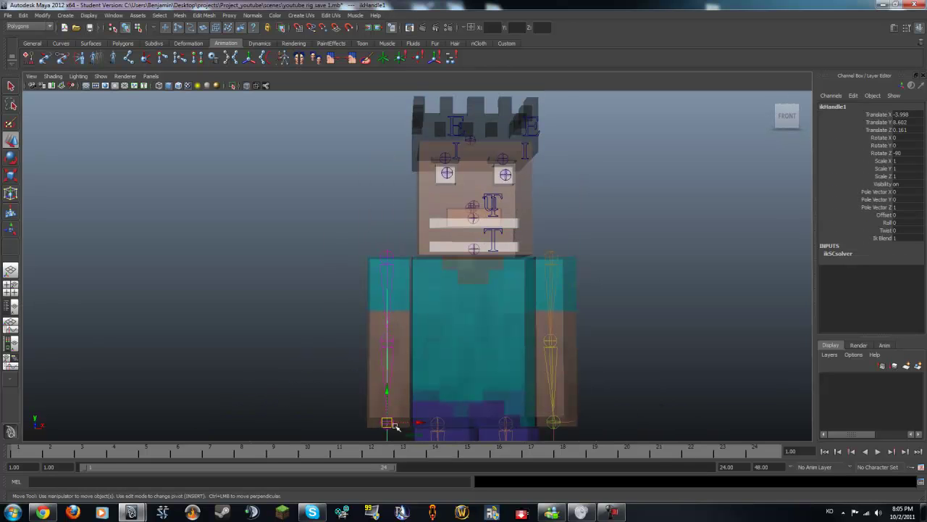
left_click_drag(388, 422, 218, 259)
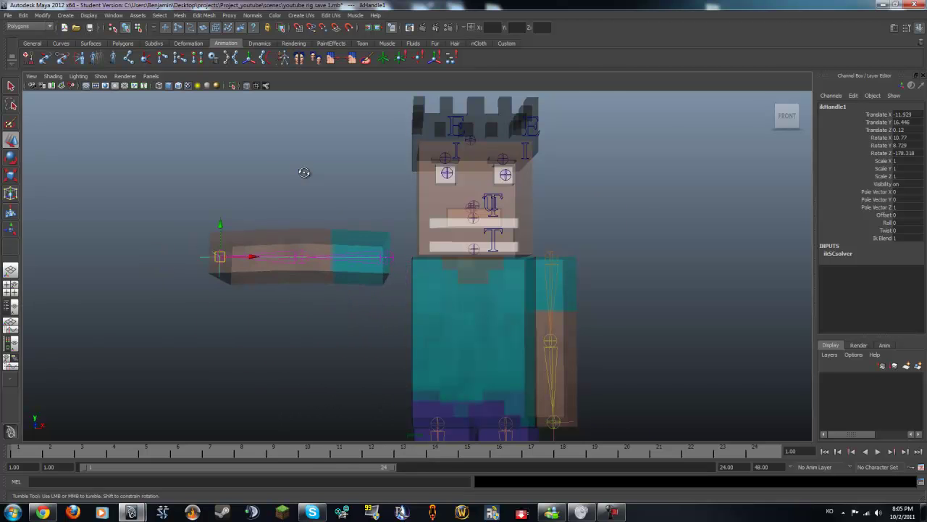
mouse_move(304, 172)
left_mouse_down("alt")
mouse_move(280, 200)
mouse_move(449, 197)
mouse_move(333, 216)
left_mouse_up("alt")
key("ctrl+z")
scroll(332, 216, "up", 2)
scroll(376, 195, "up", 2)
scroll(459, 162, "up", 2)
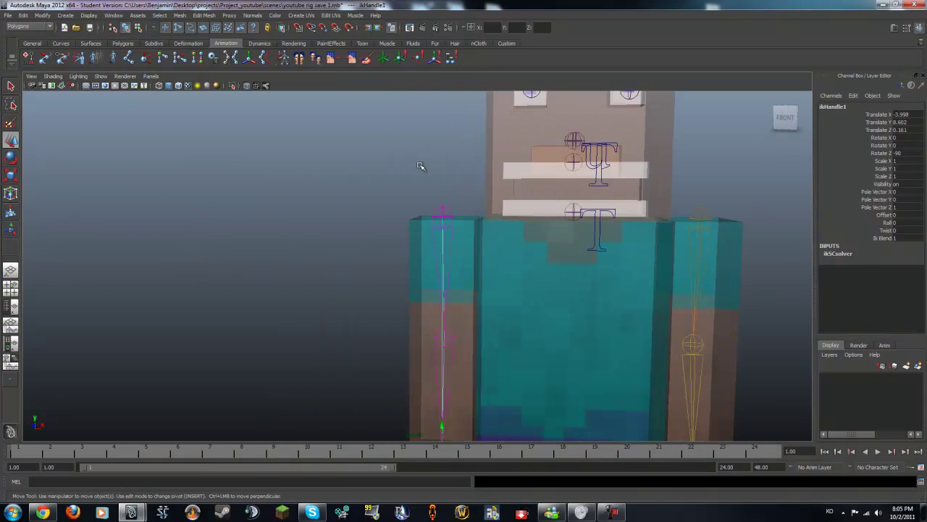
scroll(422, 166, "up", 2)
Select both arm joint chains, switch to the Animation menu set and try Detach Skin
left_click(465, 187)
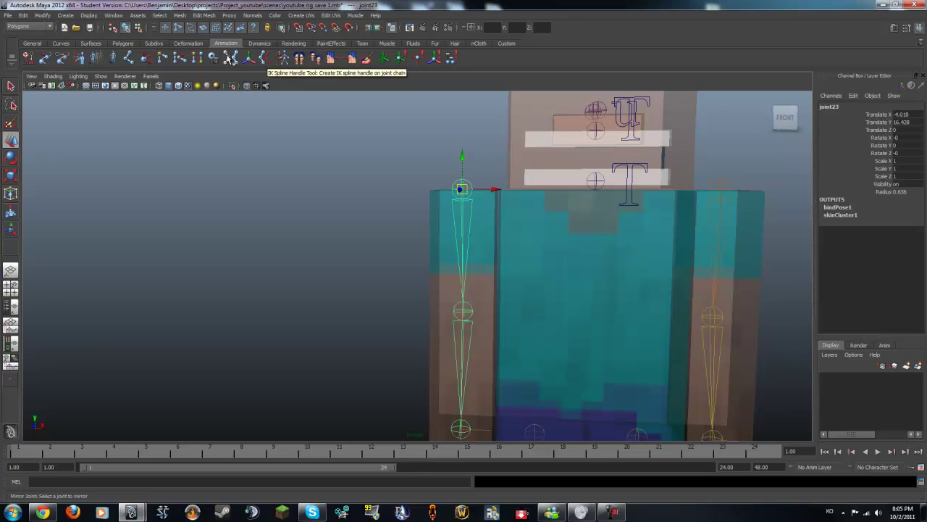
left_click(112, 15)
left_click(721, 190)
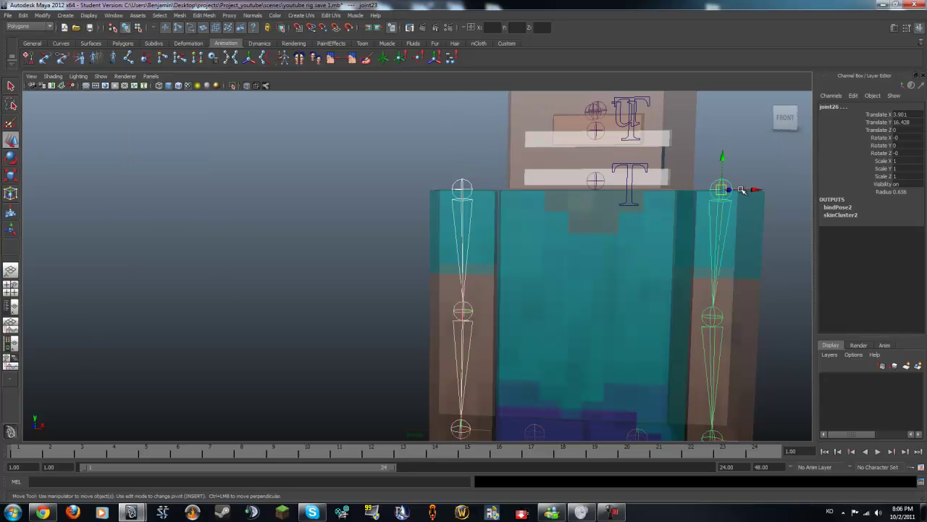
left_click(22, 27)
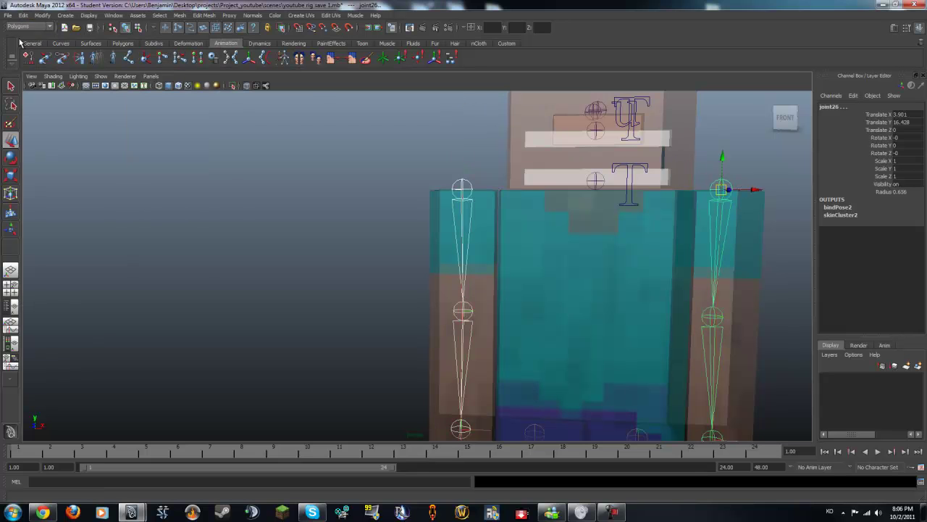
left_click(18, 29)
left_click(185, 16)
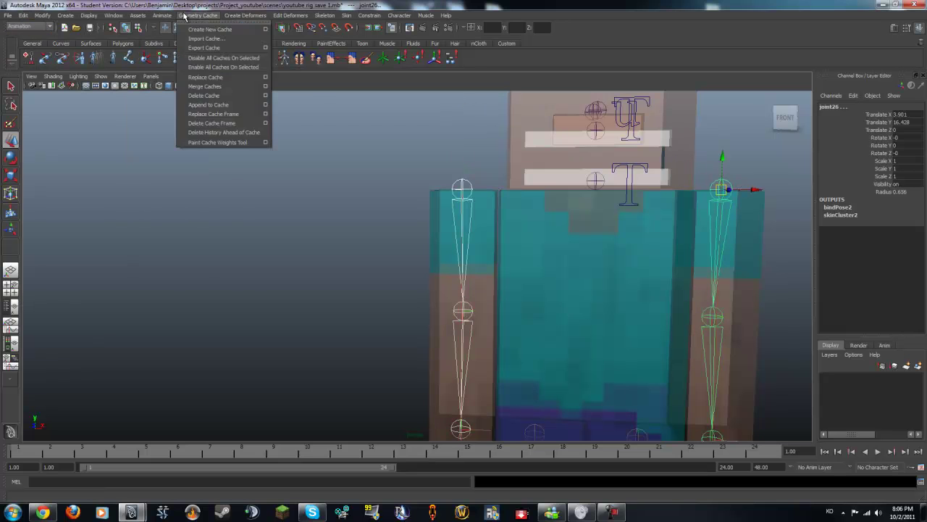
left_click(247, 16)
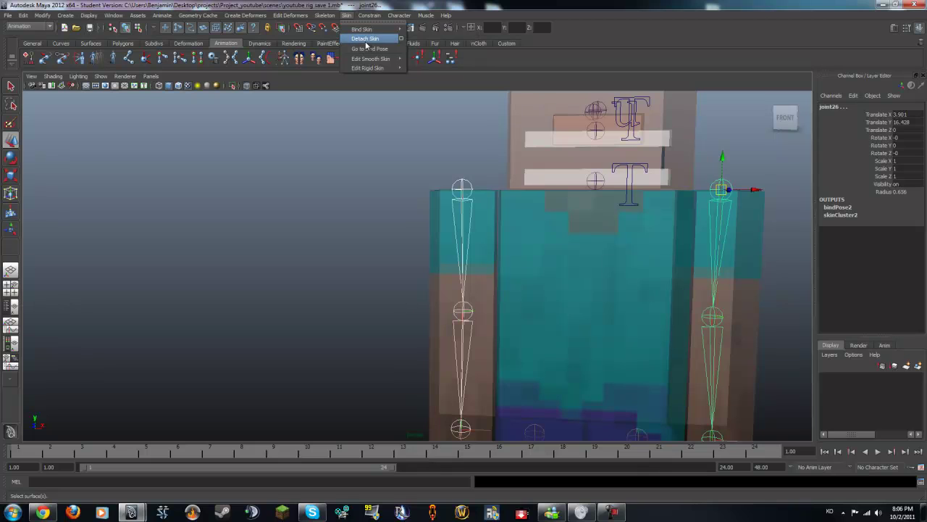
left_click(368, 38)
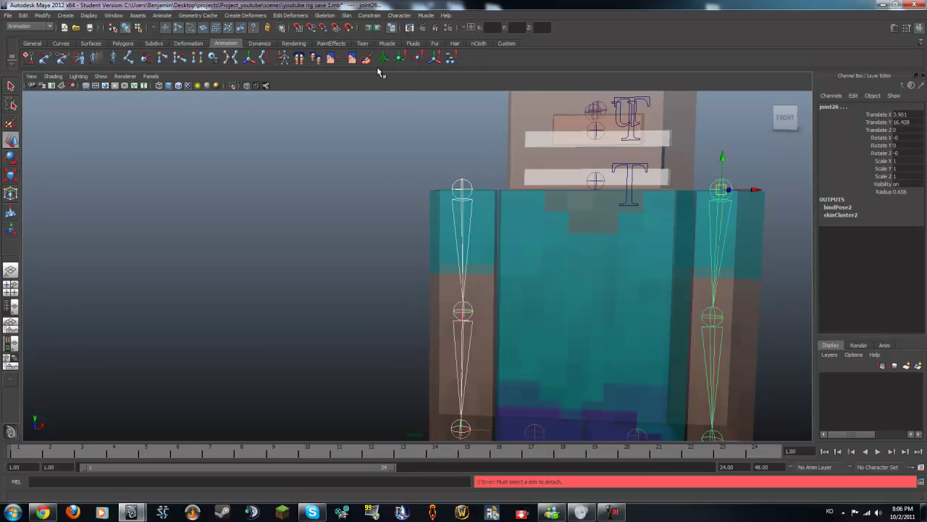
Detach the skin from the right arm mesh and reselect the arm's top joint
left_click_drag(368, 137, 383, 211, "alt")
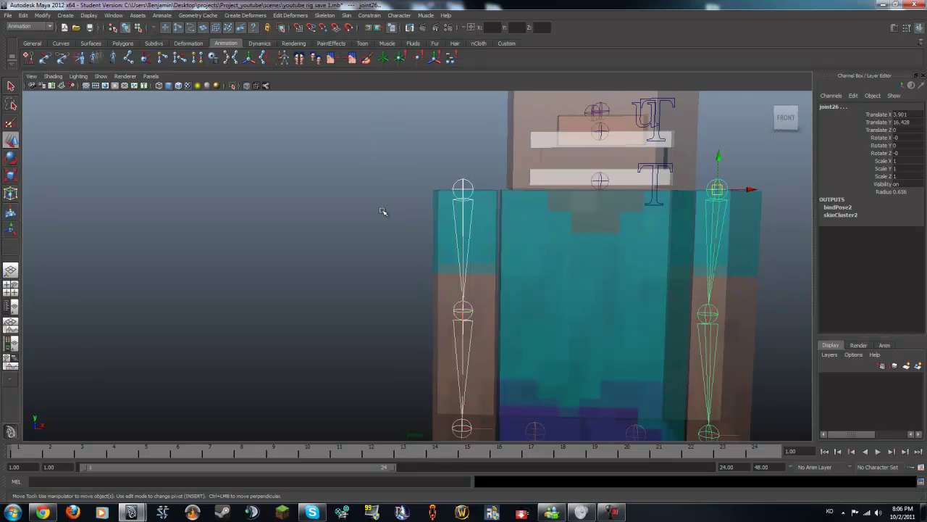
left_click_drag(438, 255, 439, 255)
left_click(759, 271)
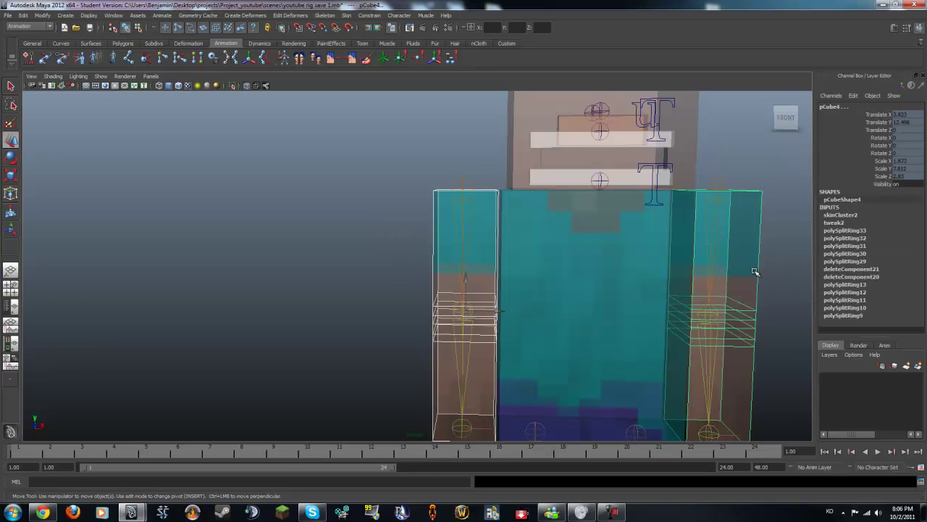
left_click(347, 15)
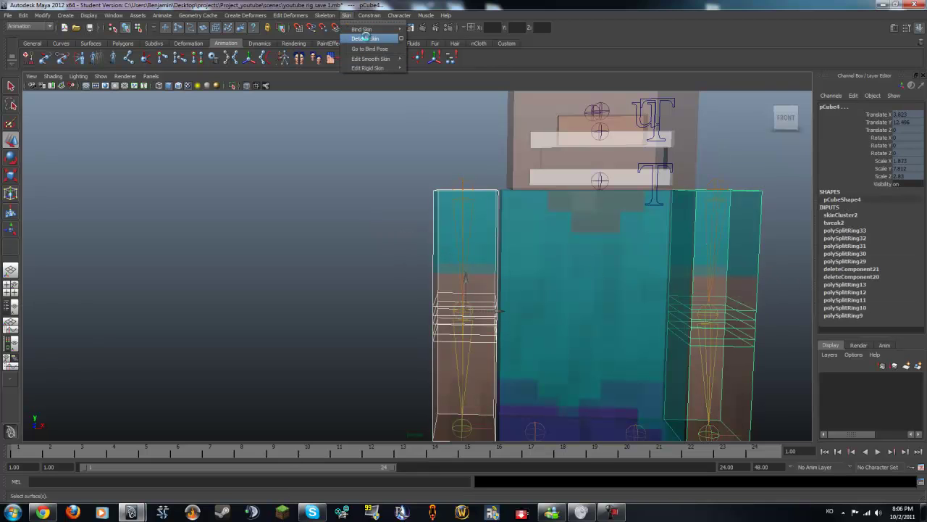
left_click(365, 38)
key("w")
mouse_move(489, 137)
middle_mouse_down("alt")
mouse_move(432, 128)
mouse_move(408, 137)
mouse_move(409, 119)
middle_mouse_up("alt")
left_click(409, 179)
Move the top arm joint onto a grid point near the arm box corner
key("space")
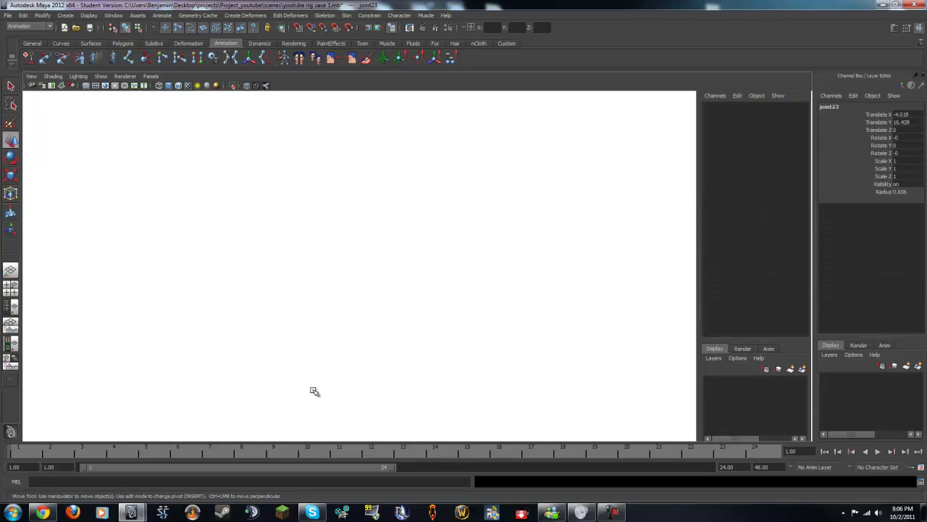
key("space")
right_click_drag(576, 151, 337, 174, "alt")
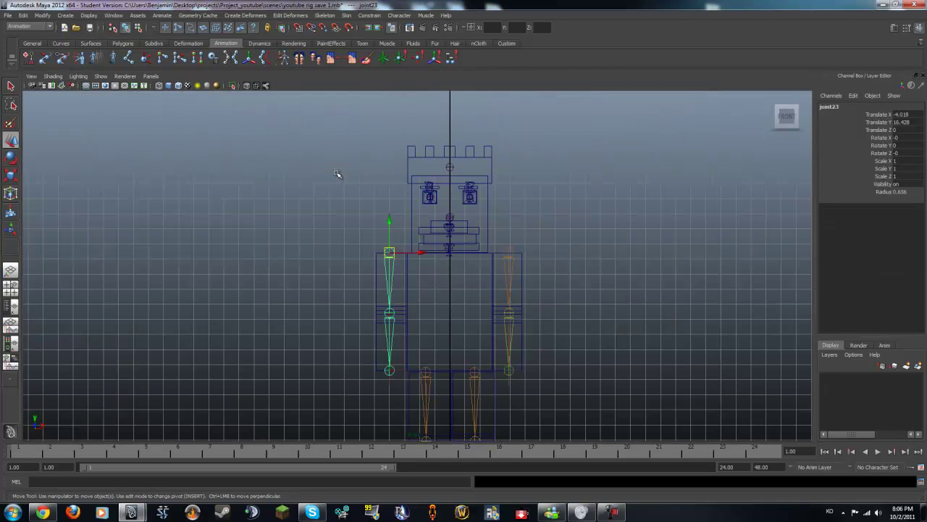
left_click_drag(389, 232, 392, 250)
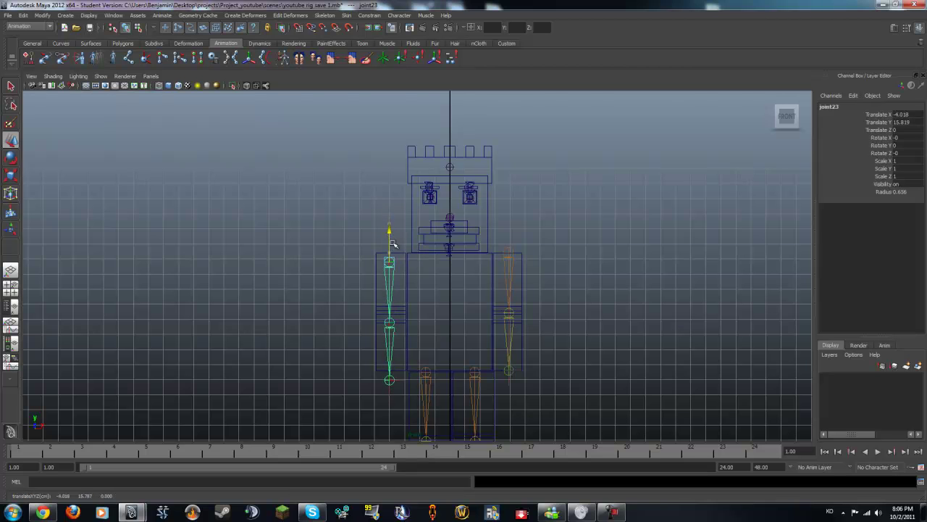
scroll(364, 239, "up", 3)
scroll(472, 220, "up", 3)
scroll(459, 213, "up", 3)
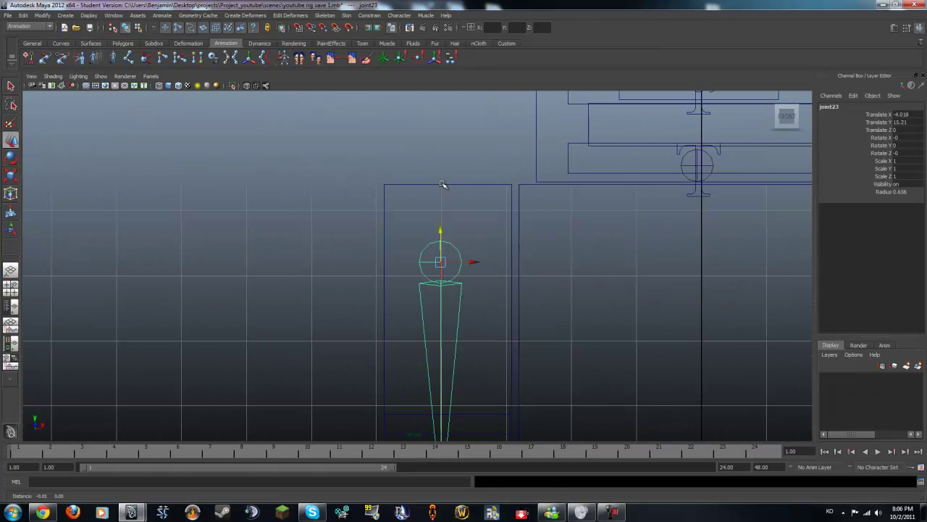
scroll(469, 172, "up", 2)
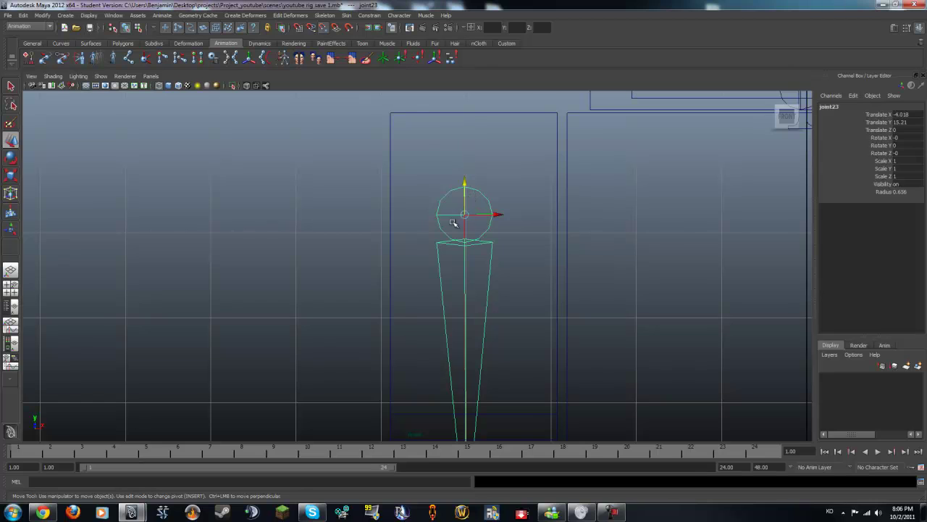
mouse_move(454, 223)
left_mouse_down()
mouse_move(506, 249)
mouse_move(504, 215)
left_mouse_up()
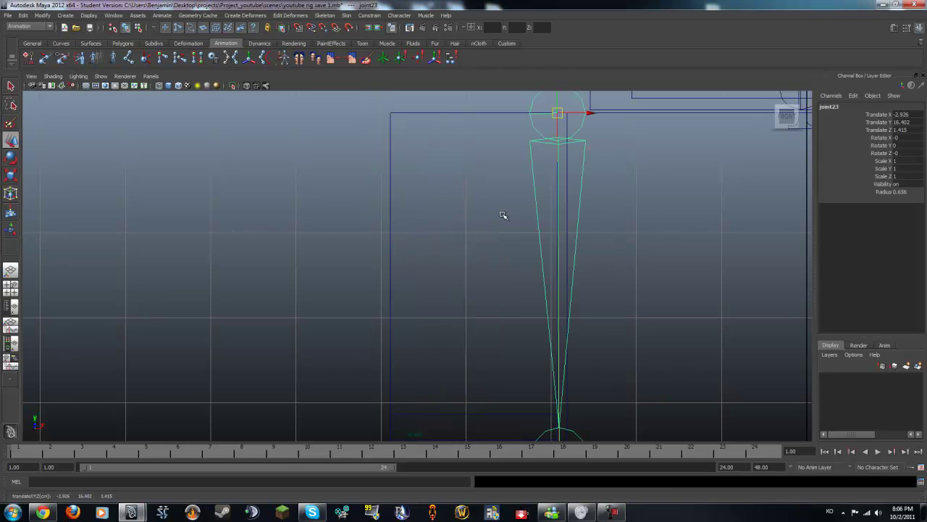
left_click_drag(576, 139, 476, 226)
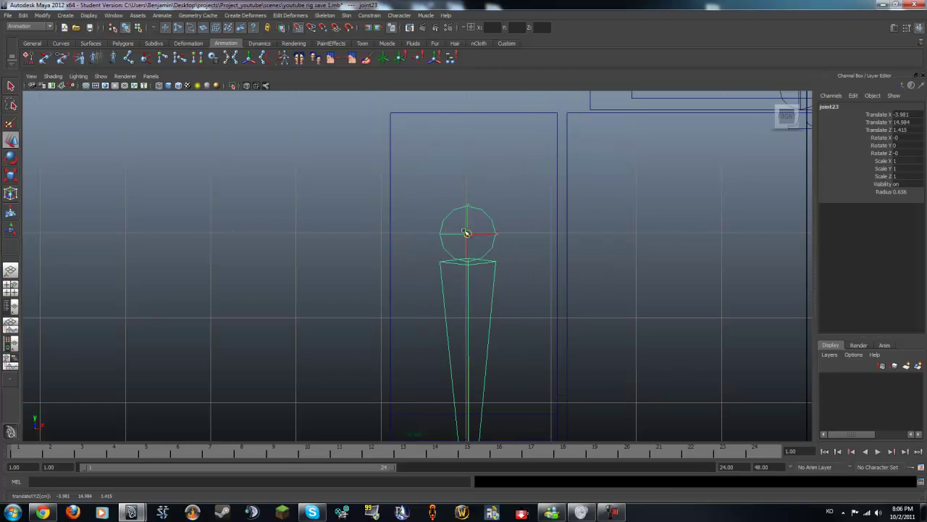
Try moving the lower elbow joint higher up the arm, then undo it
middle_click_drag(490, 197, 493, 61, "alt")
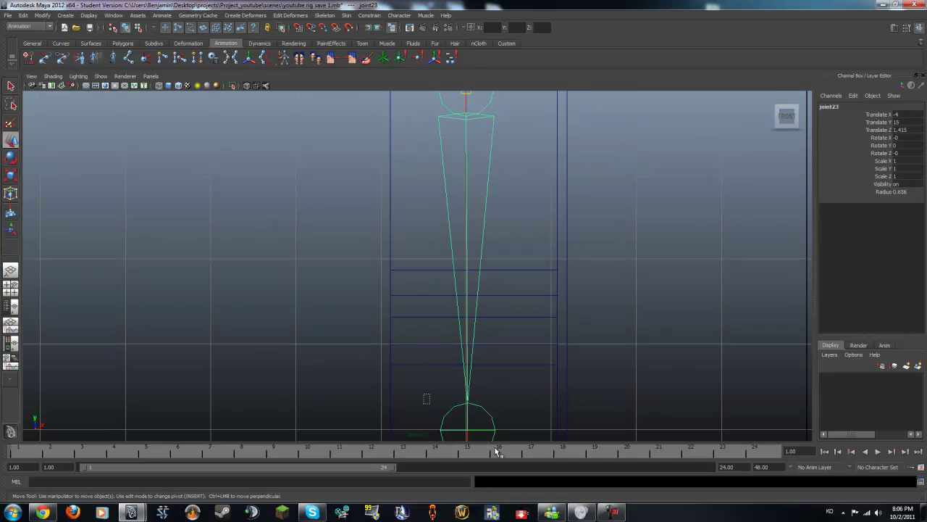
middle_click_drag(485, 333, 503, 311, "alt")
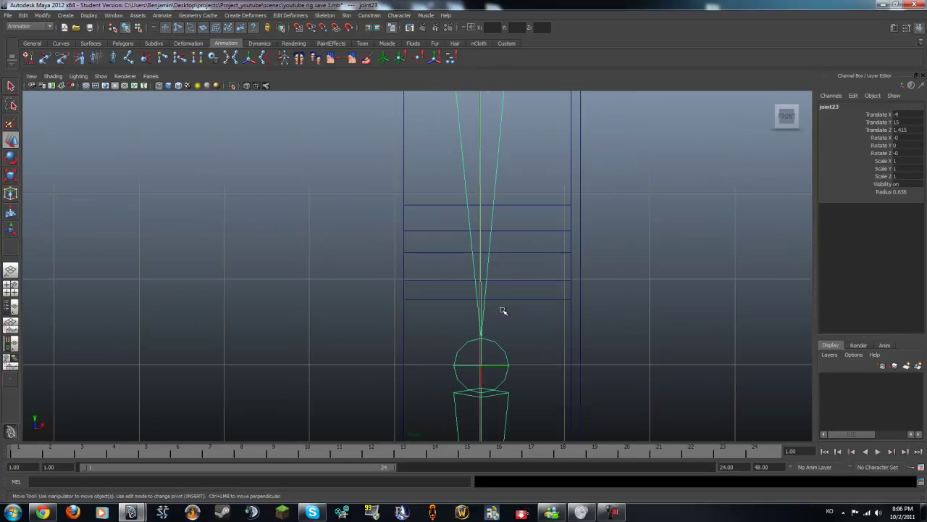
left_click(483, 370)
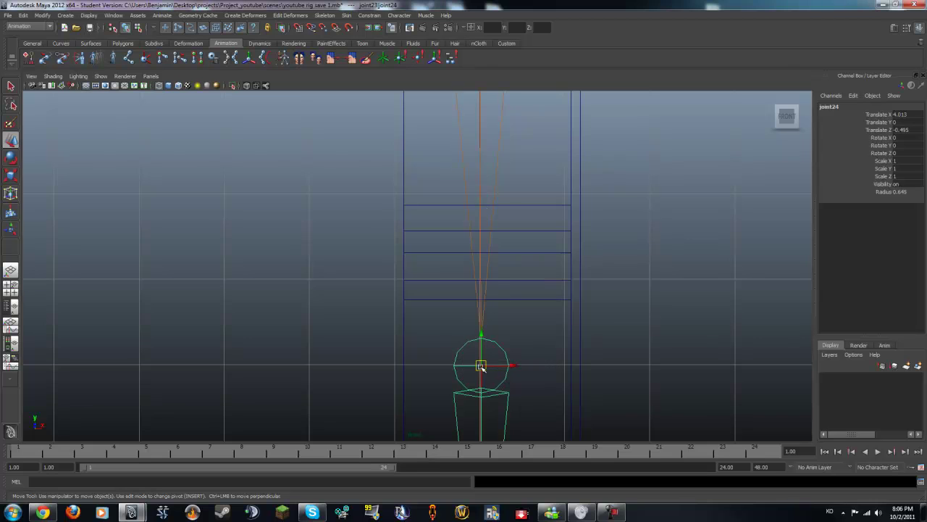
mouse_move(481, 366)
left_mouse_down()
mouse_move(467, 256)
mouse_move(505, 257)
left_mouse_up()
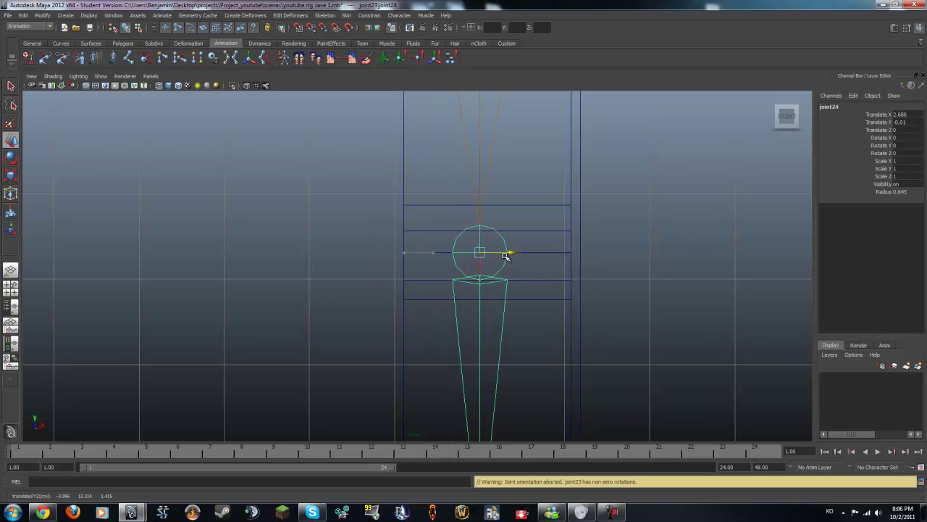
key("ctrl+z")
key("ctrl+z")
key("ctrl+z")
Raise the elbow joint level with the elbow edge loops and select the wrist joint
left_click(489, 349)
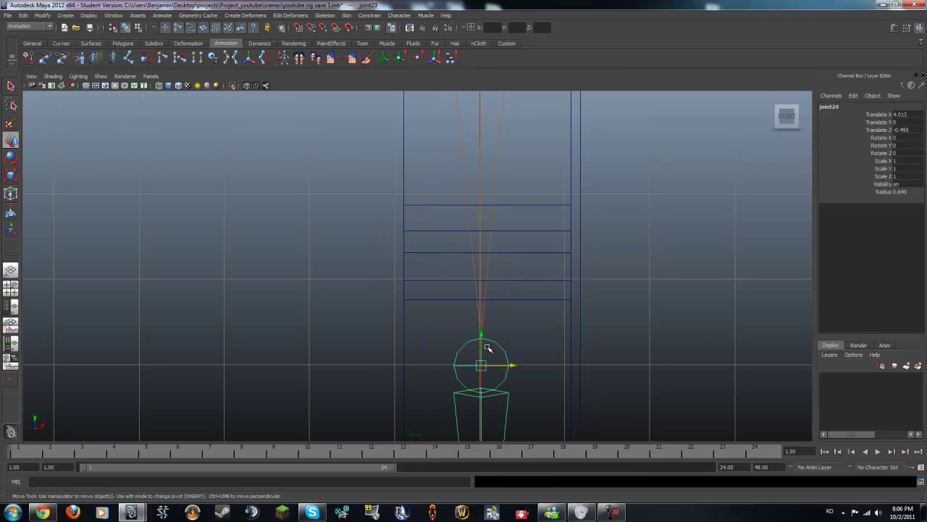
left_click_drag(482, 339, 499, 222)
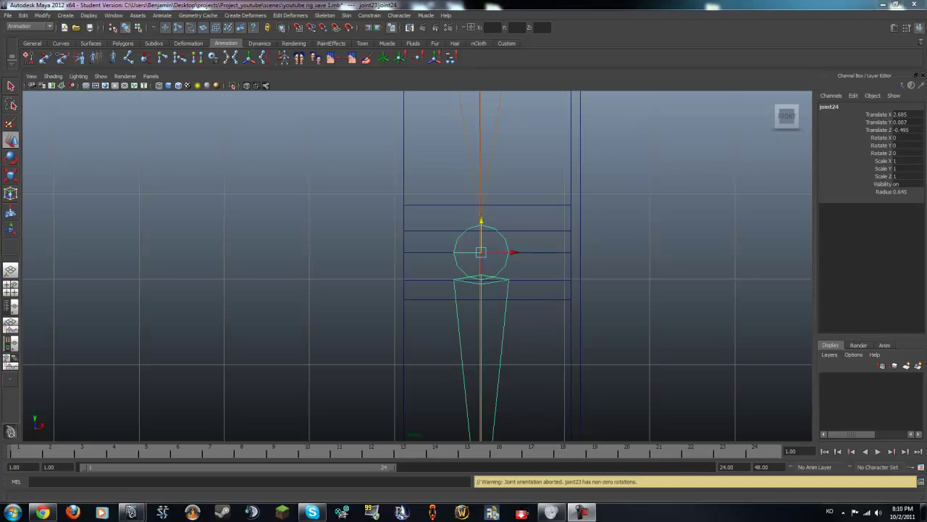
middle_click_drag(676, 321, 493, 275, "alt")
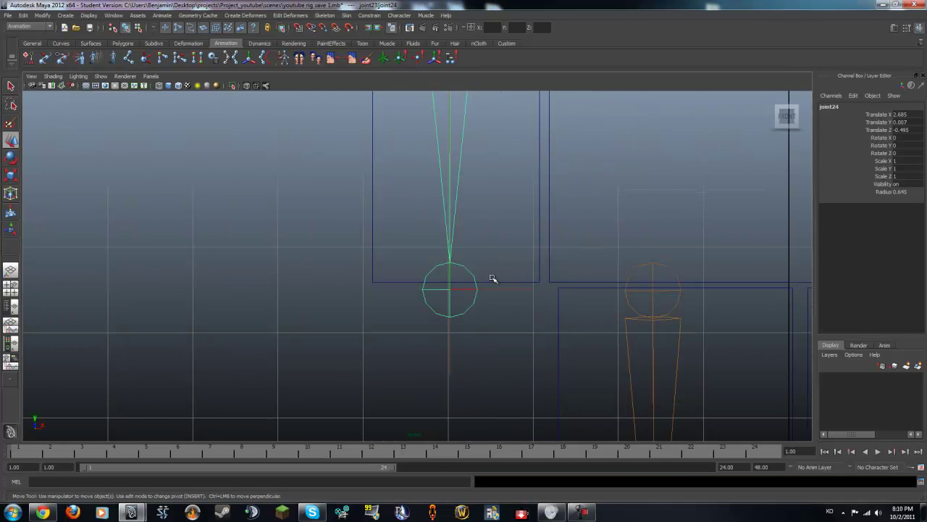
mouse_move(419, 284)
left_mouse_down()
mouse_move(485, 309)
mouse_move(449, 312)
left_mouse_up()
left_click(437, 290)
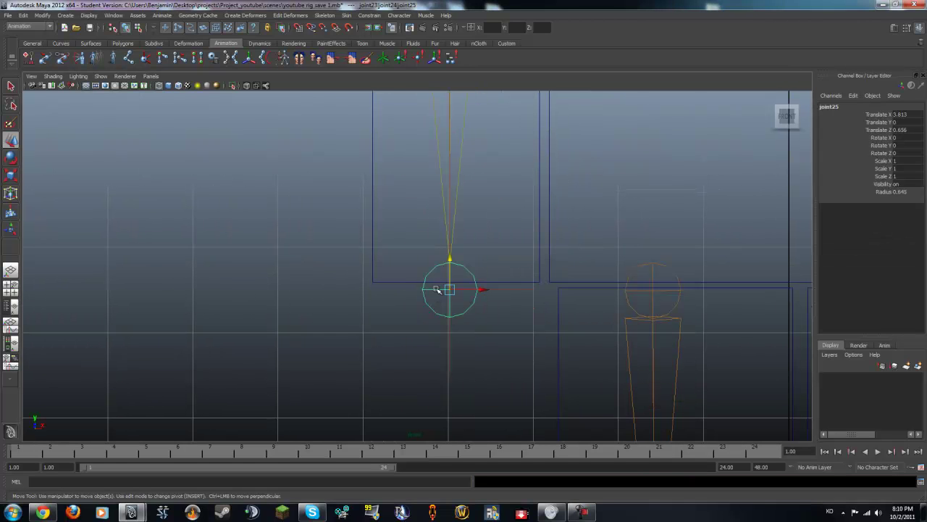
scroll(449, 267, "up", 2)
scroll(508, 290, "up", 2)
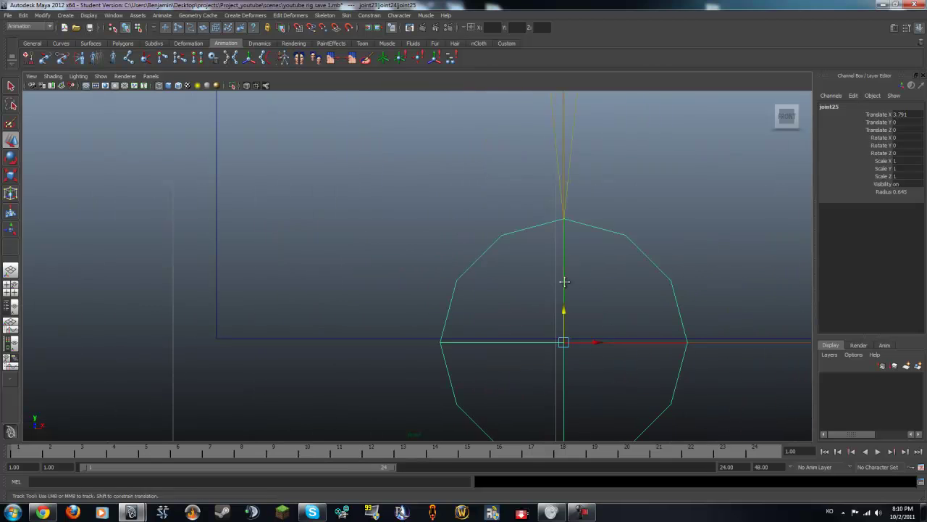
scroll(559, 312, "up", 3)
Nudge the wrist joint up and duplicate the corrected arm chain with Ctrl+D
left_click_drag(560, 311, 564, 305)
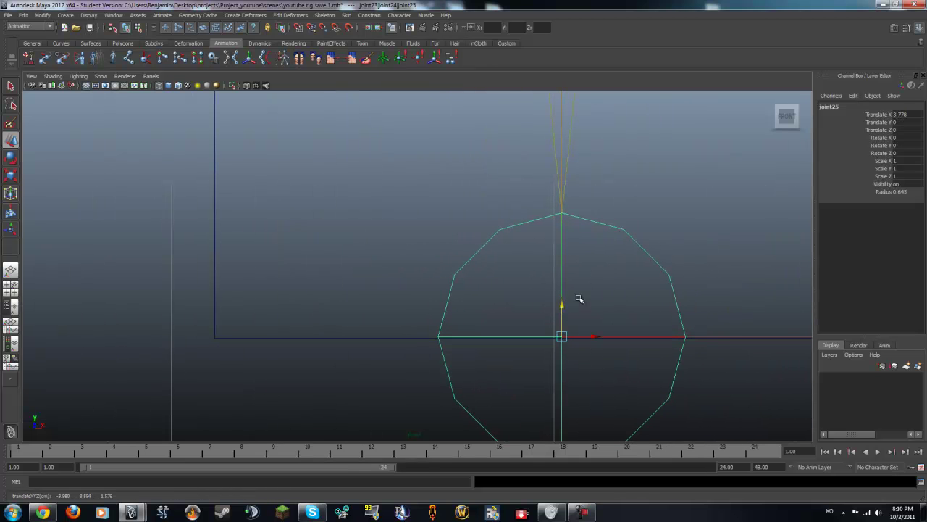
right_click_drag(578, 298, 813, 302, "alt")
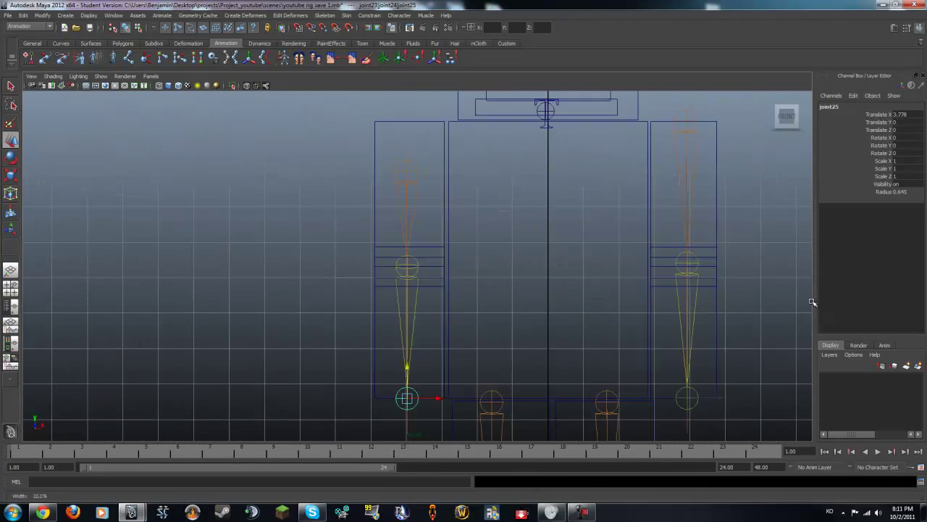
left_click_drag(666, 205, 709, 231)
mouse_move(388, 161)
left_mouse_down()
mouse_move(428, 187)
mouse_move(710, 194)
left_mouse_up()
key("ctrl+d")
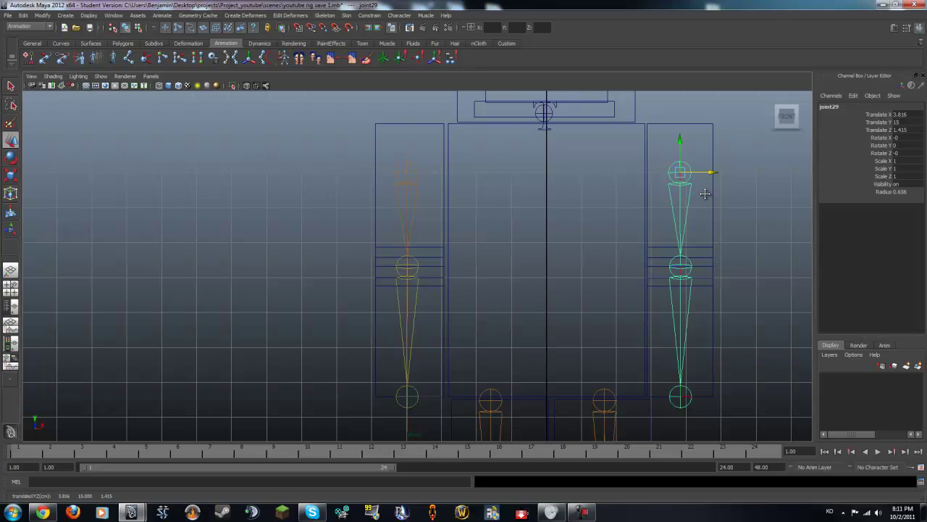
Try a smooth bind of the arm box to the new joints, then undo it
middle_click_drag(705, 193, 532, 176, "alt")
mouse_move(531, 176)
right_mouse_down("alt")
mouse_move(617, 195)
mouse_move(658, 220)
mouse_move(377, 192)
mouse_move(321, 201)
mouse_move(490, 203)
right_mouse_up("alt")
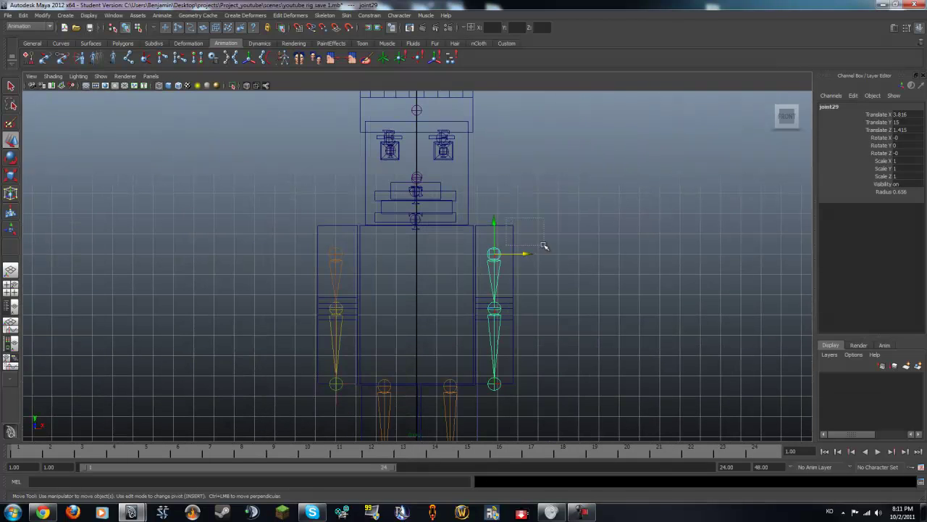
left_click(485, 239)
left_click_drag(484, 242, 517, 273)
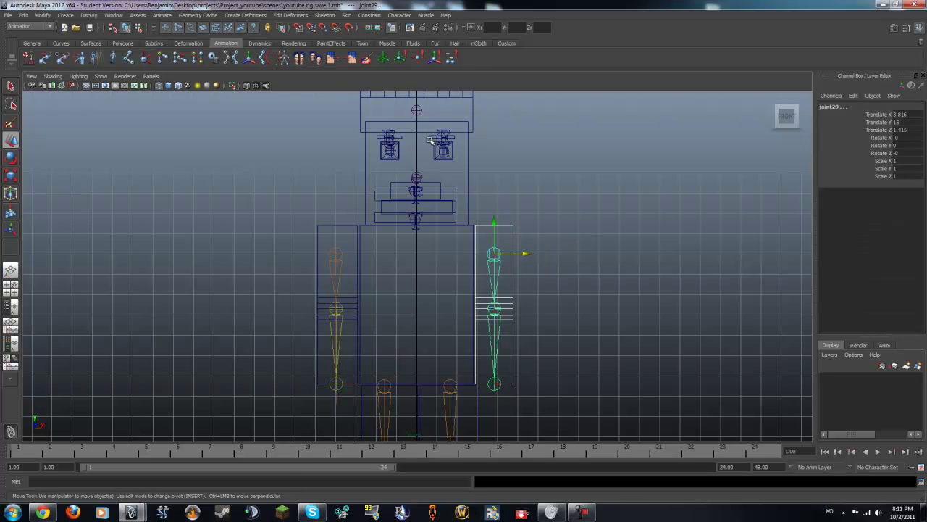
left_click(347, 15)
mouse_move(369, 29)
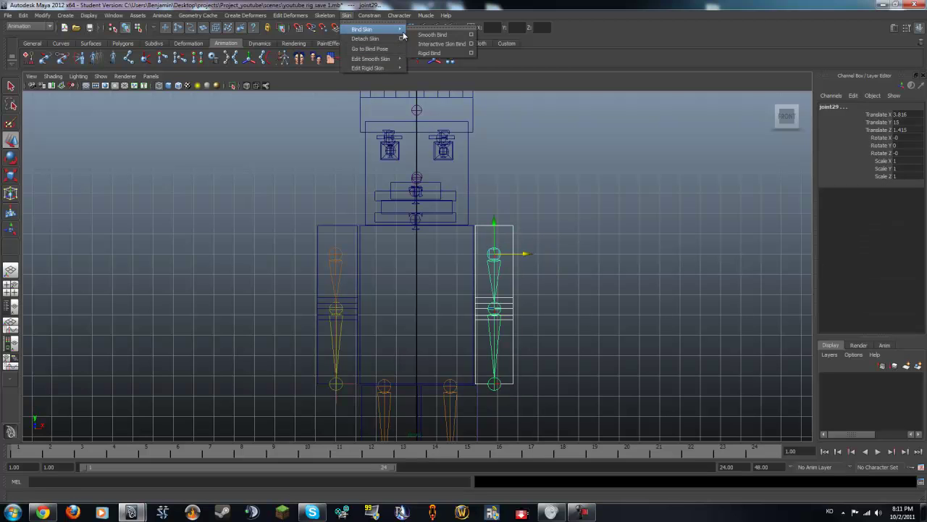
left_click(425, 35)
middle_click_drag(512, 259, 461, 374, "alt")
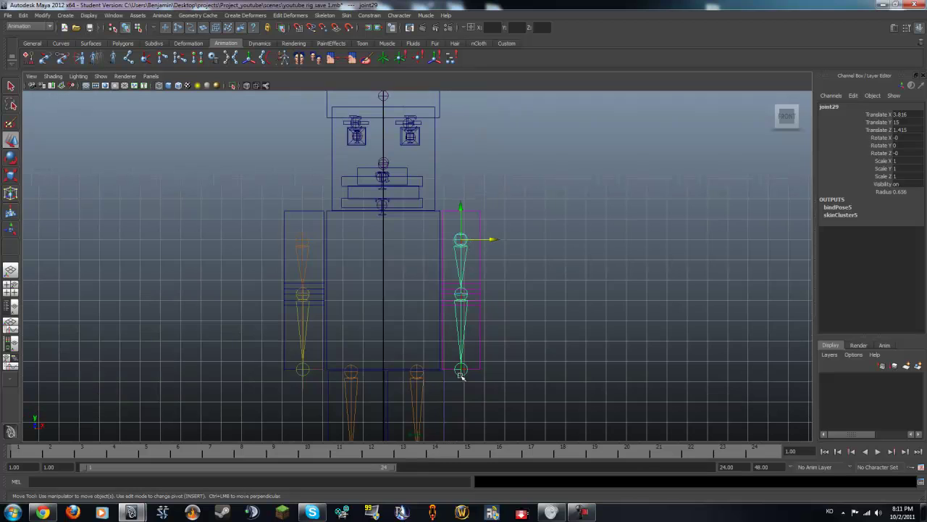
key("ctrl+z")
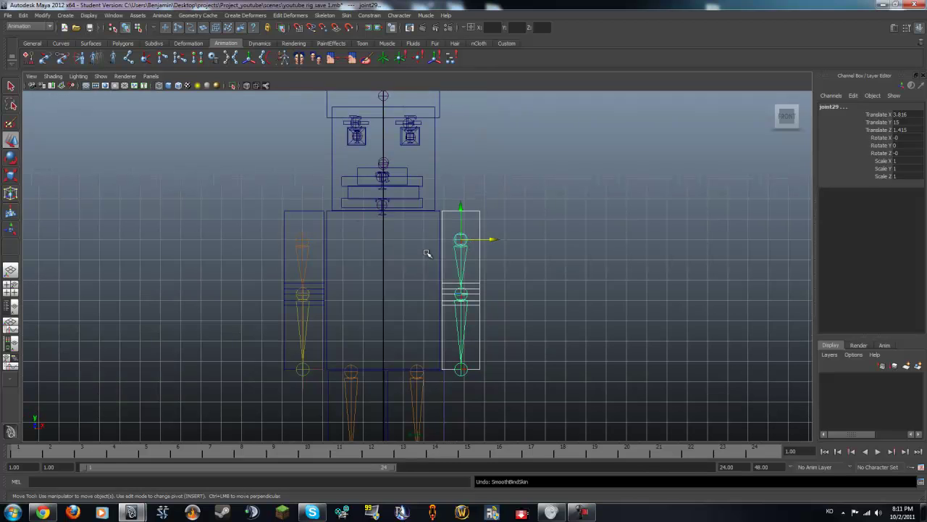
Create an IK handle from the shoulder joint to the wrist joint and select the arm box
left_click(162, 58)
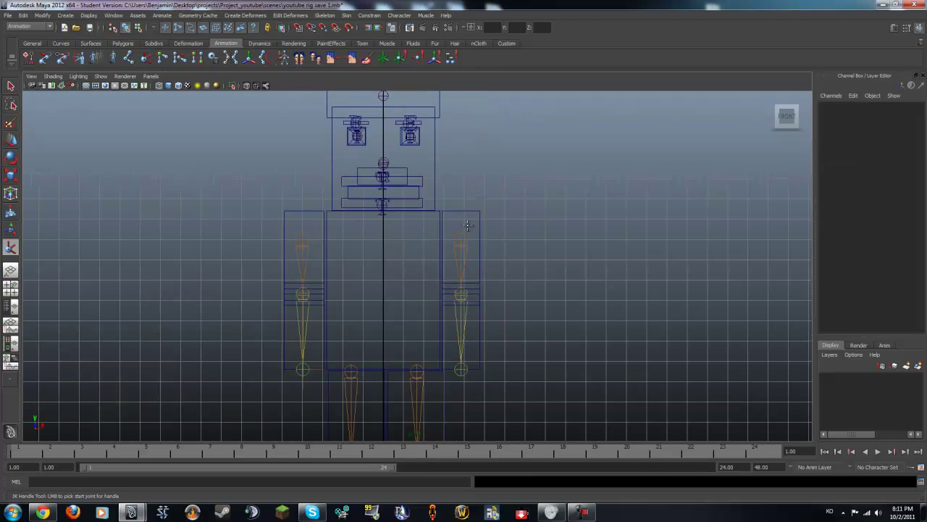
left_click(462, 239)
left_click(460, 372)
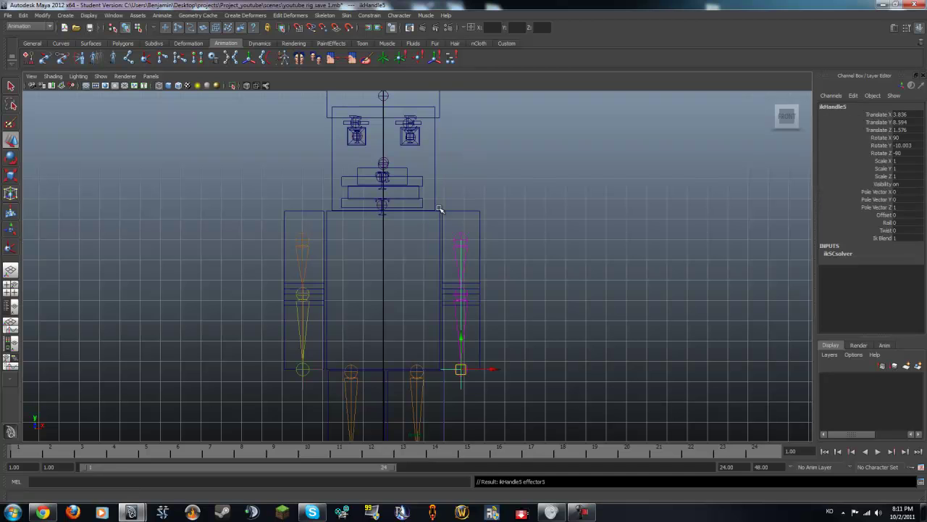
key("w")
left_click(486, 239)
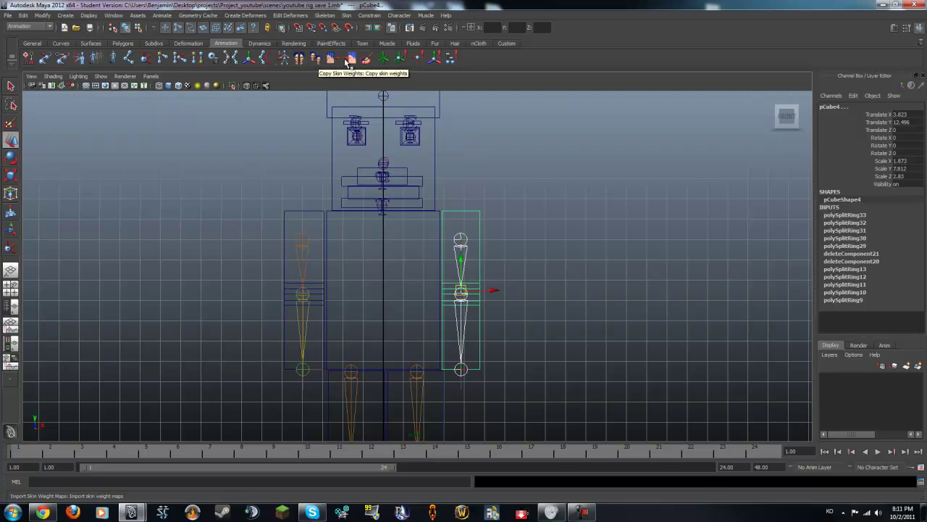
Smooth bind the arm box, turn off X-Ray, and swing the arm with ikHandle5
left_click(285, 59)
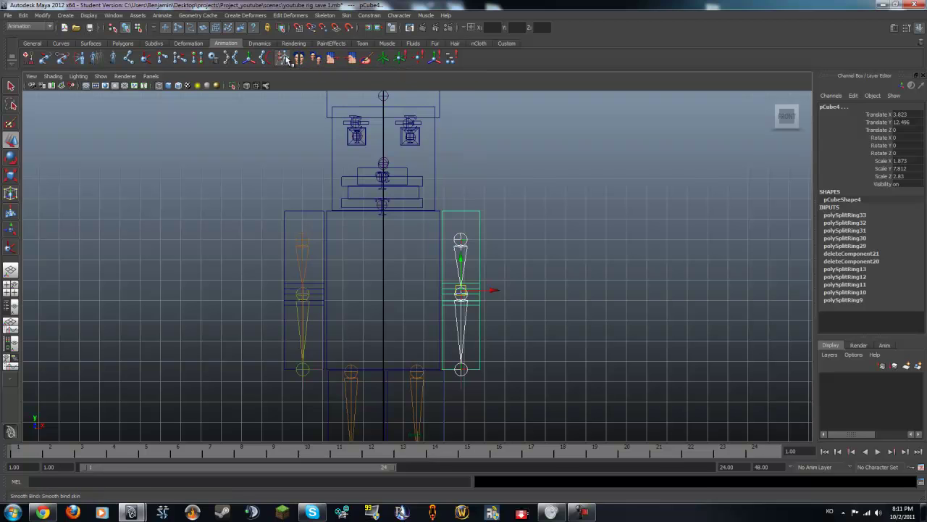
scroll(642, 316, "up", 3)
scroll(507, 340, "up", 2)
left_click_drag(456, 355, 440, 319)
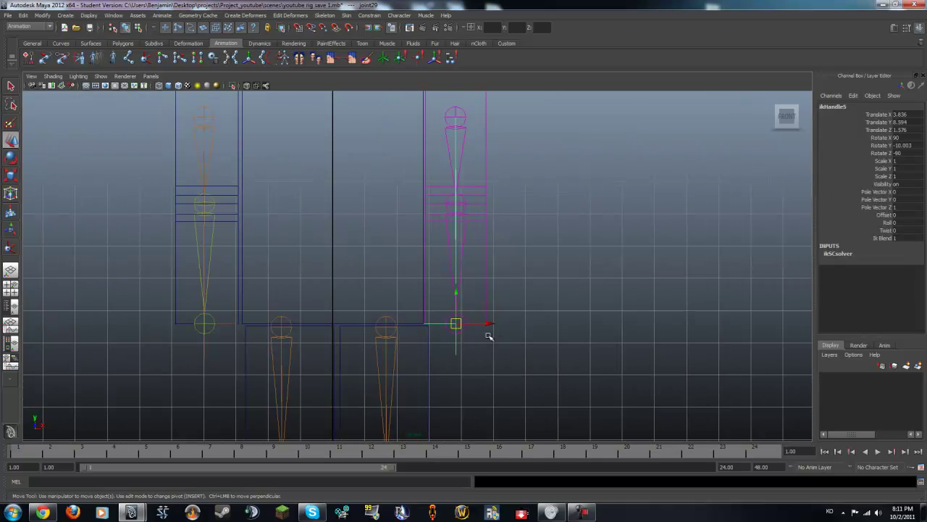
key("space")
key("space")
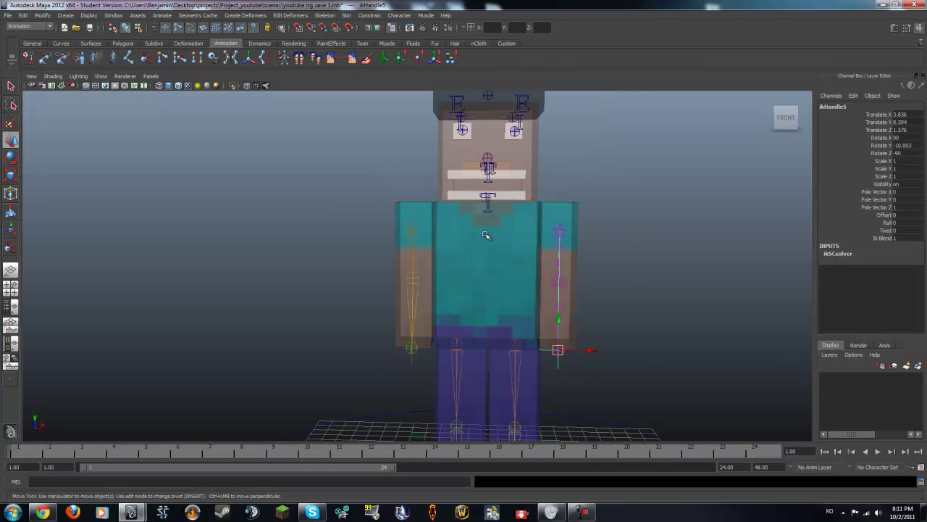
left_click(252, 86)
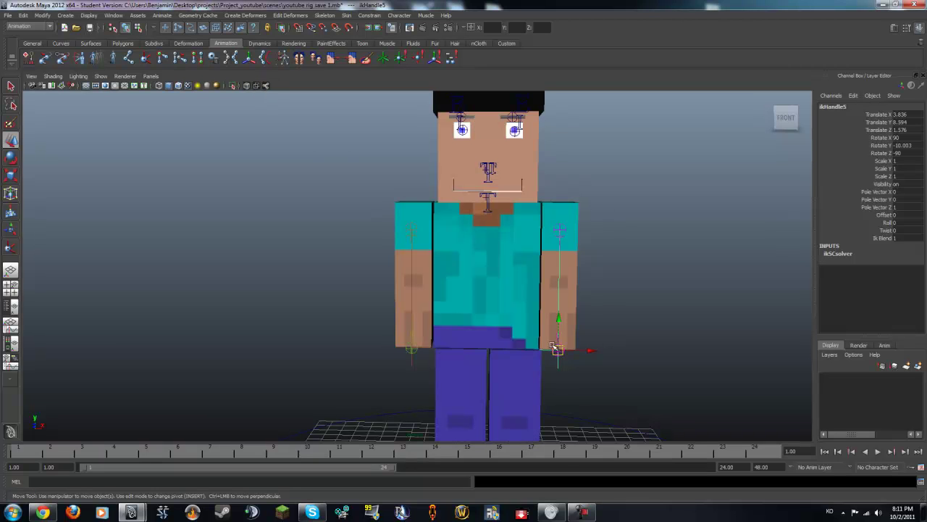
left_click_drag(555, 349, 721, 340)
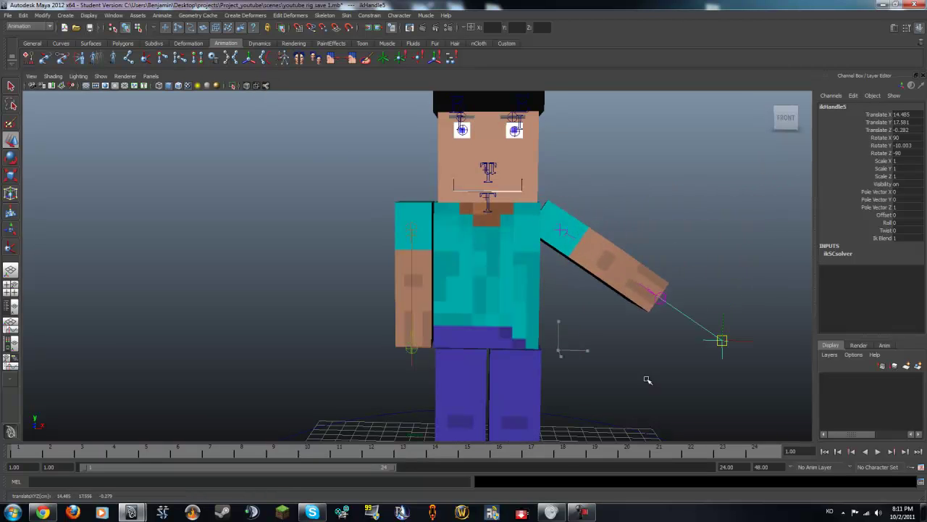
mouse_move(647, 380)
left_mouse_down()
mouse_move(630, 302)
mouse_move(616, 325)
mouse_move(667, 276)
mouse_move(704, 196)
mouse_move(718, 253)
mouse_move(723, 183)
mouse_move(735, 300)
mouse_move(741, 213)
left_mouse_up()
Undo the arm test pose and shift the shoulder joint sideways in the side view
key("ctrl+z")
key("ctrl+z")
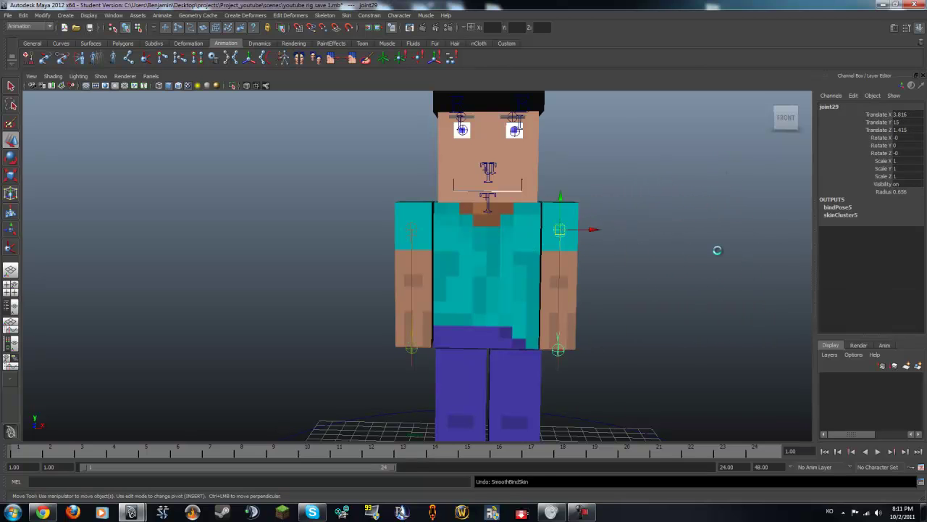
key("ctrl+z")
key("ctrl+z")
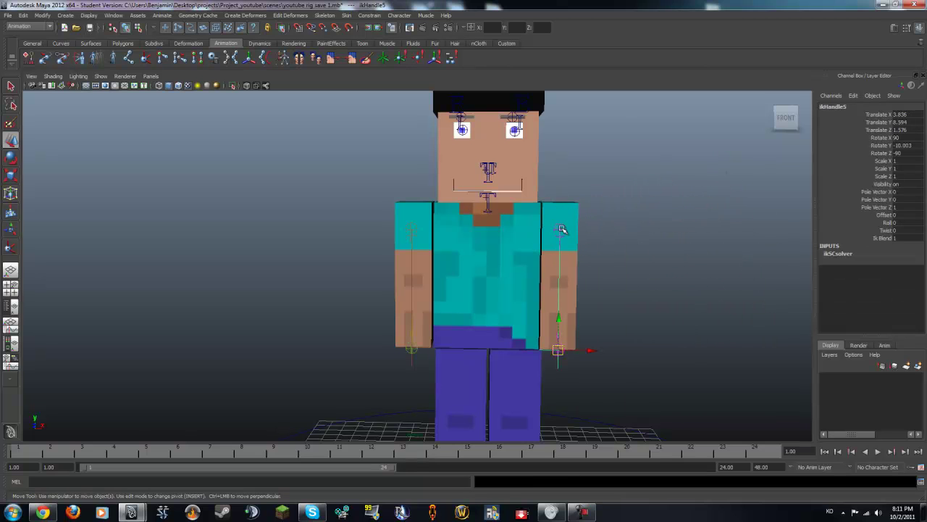
left_click(561, 229)
key("space")
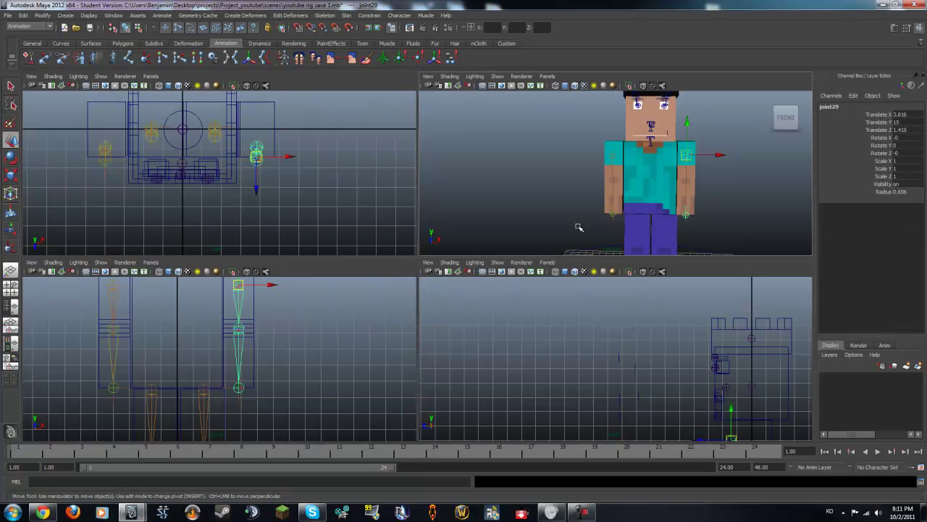
left_click_drag(573, 194, 514, 187, "alt")
mouse_move(474, 355)
left_mouse_down("alt")
mouse_move(618, 305)
mouse_move(626, 293)
left_mouse_up("alt")
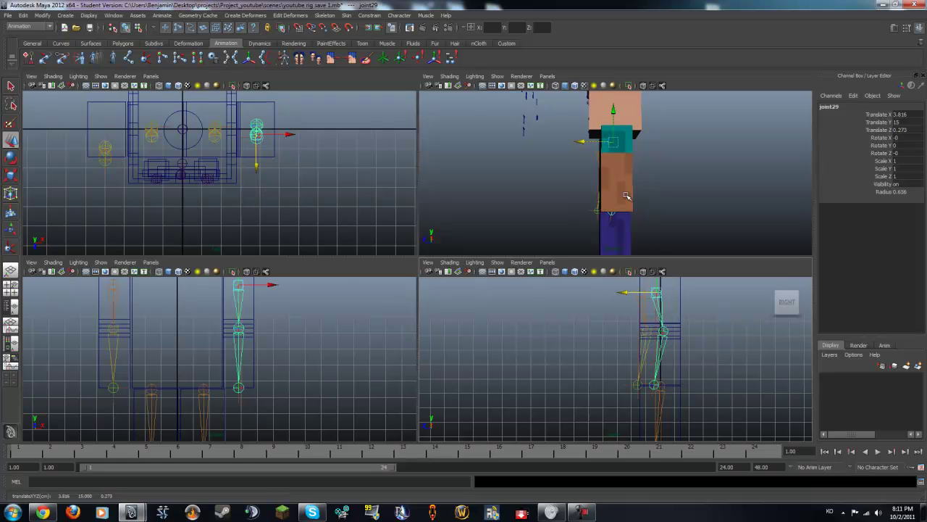
middle_click_drag(642, 318, 636, 362, "alt")
left_click_drag(625, 330, 629, 373)
Move the elbow and wrist joints back inside the arm in the Right view, then maximize perspective
left_click(655, 373)
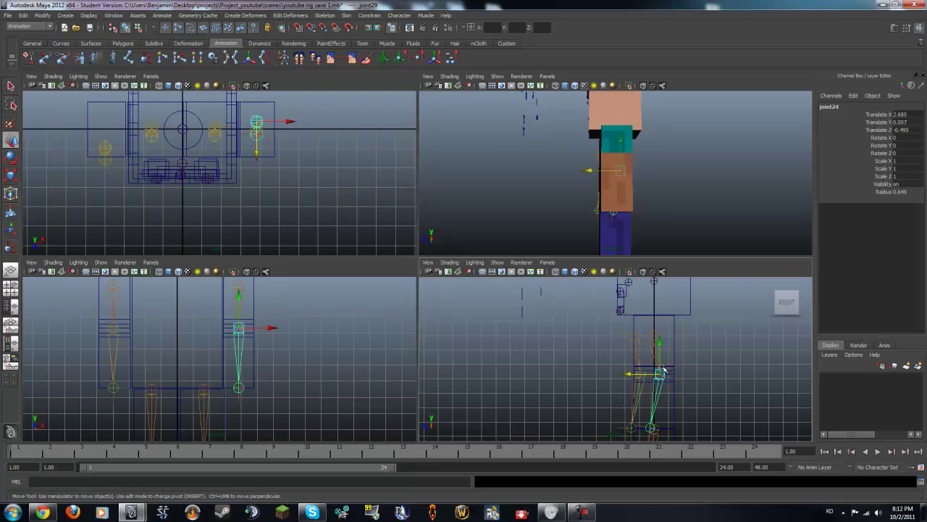
scroll(646, 336, "down", 1)
key("space")
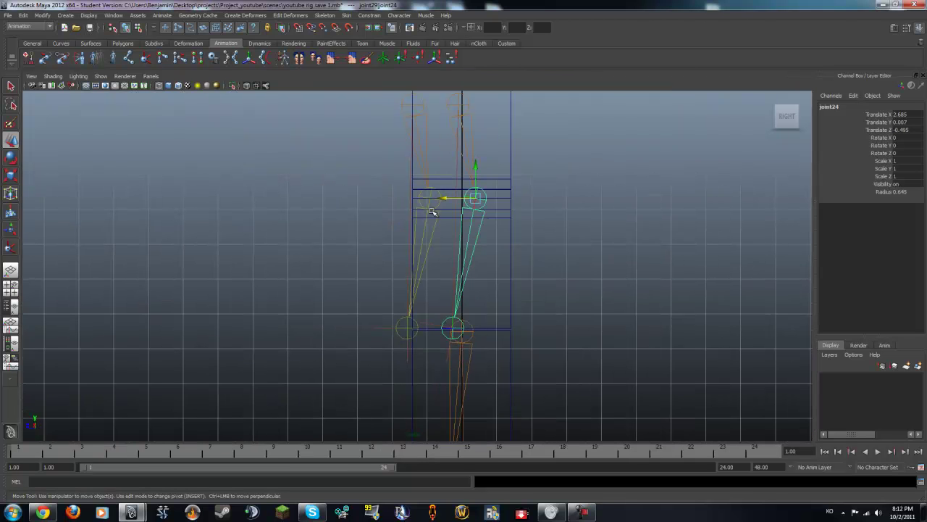
left_click_drag(443, 197, 433, 199)
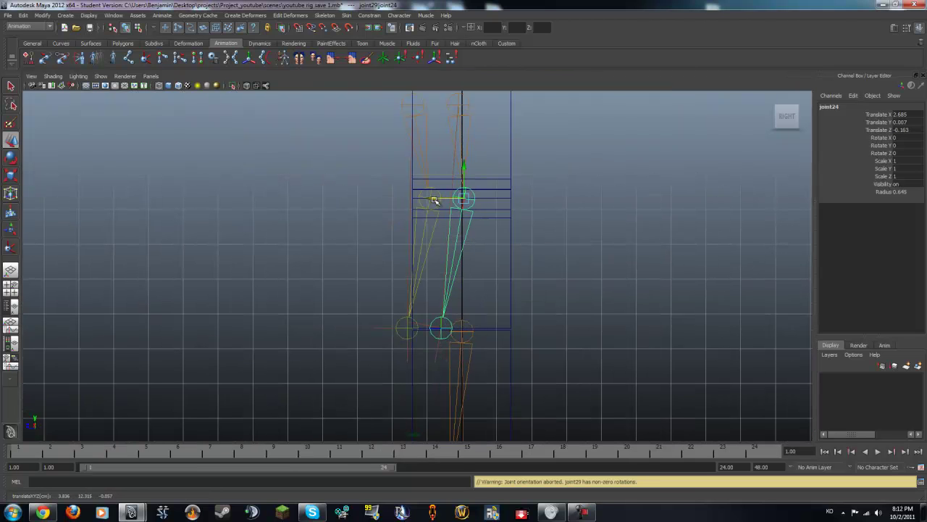
left_click(441, 328)
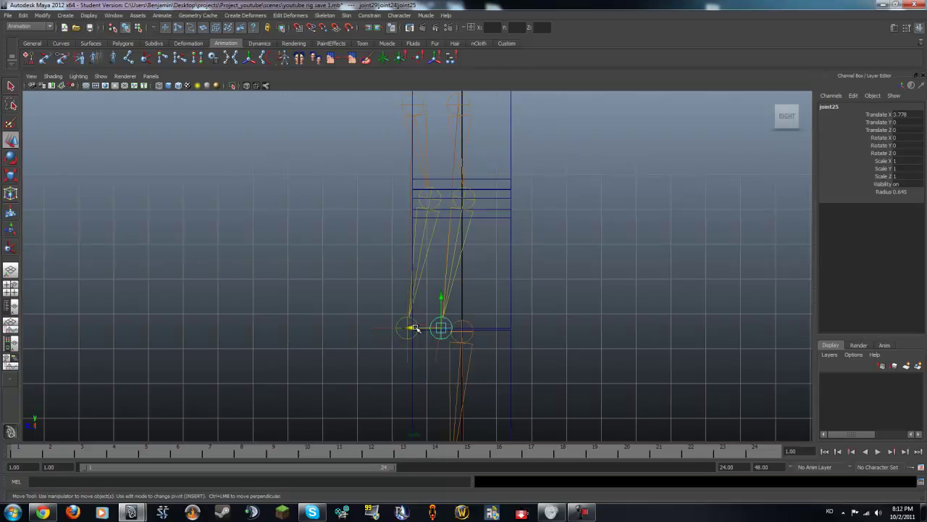
left_click_drag(415, 328, 420, 328)
middle_click_drag(421, 328, 417, 410, "alt")
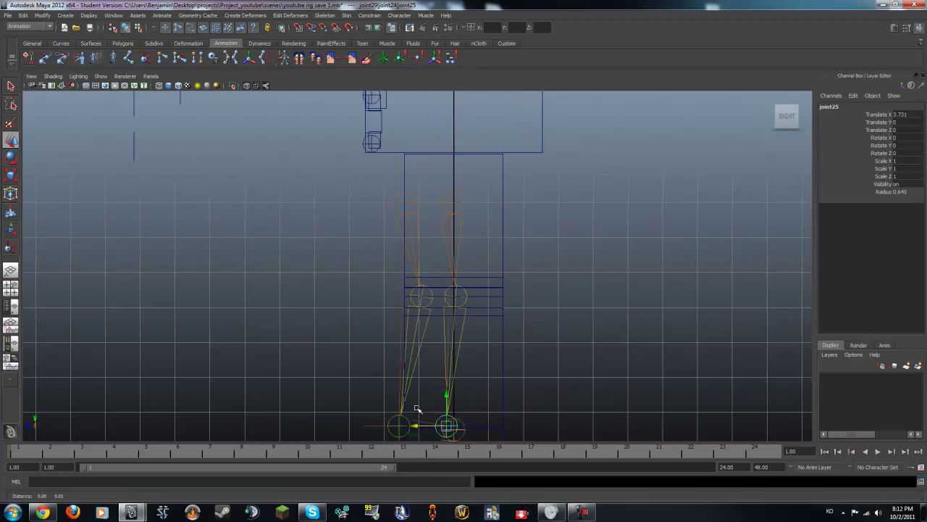
left_click(445, 204)
key("space")
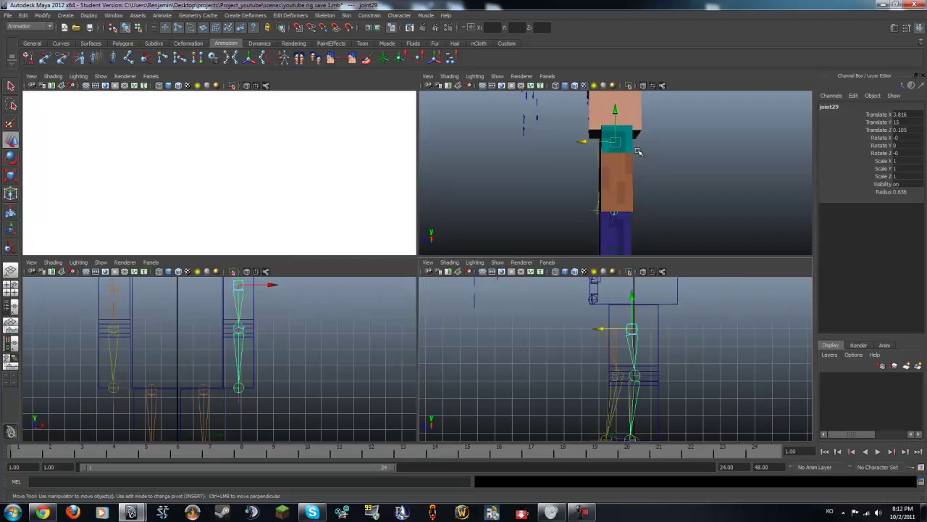
key("space")
Raise the right arm with ikHandle5 to test the bend, then undo back to rest
left_click(576, 209)
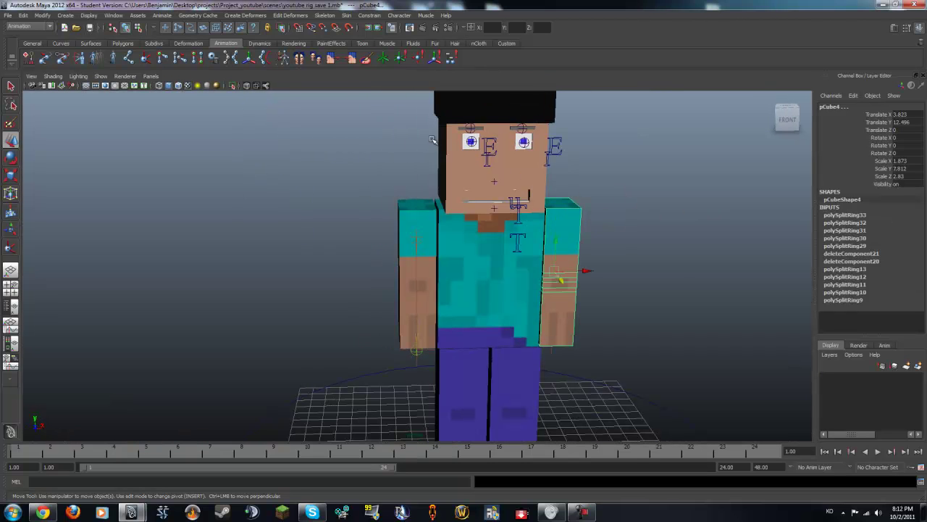
right_click_drag(395, 98, 598, 186, "alt")
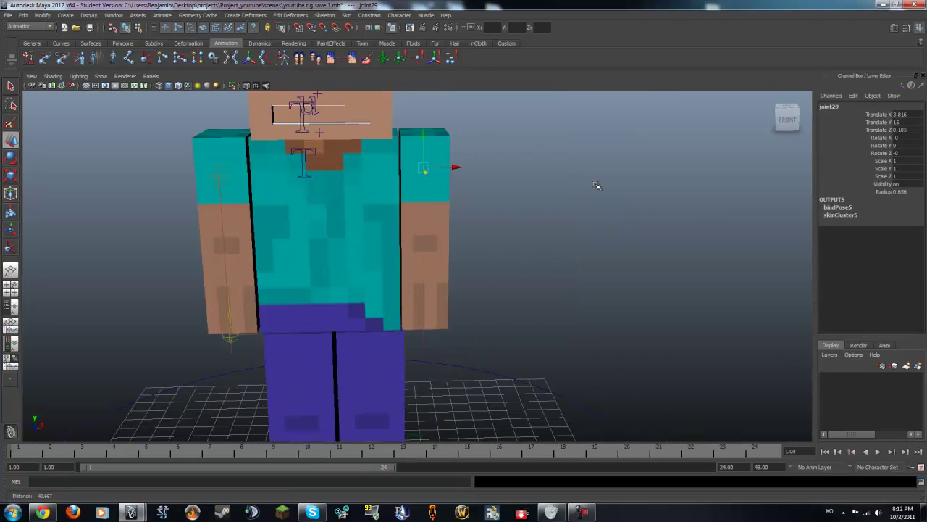
left_click(433, 328)
mouse_move(428, 324)
left_mouse_down()
mouse_move(555, 280)
mouse_move(639, 143)
mouse_move(543, 341)
mouse_move(642, 208)
left_mouse_up()
key("ctrl+z")
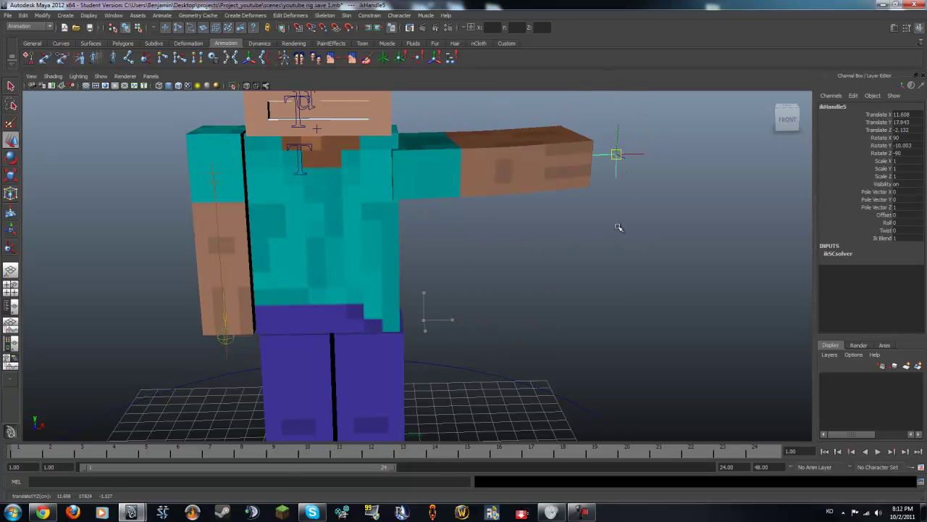
key("ctrl+z")
key("ctrl+z")
key("ctrl+z")
key("ctrl+z")
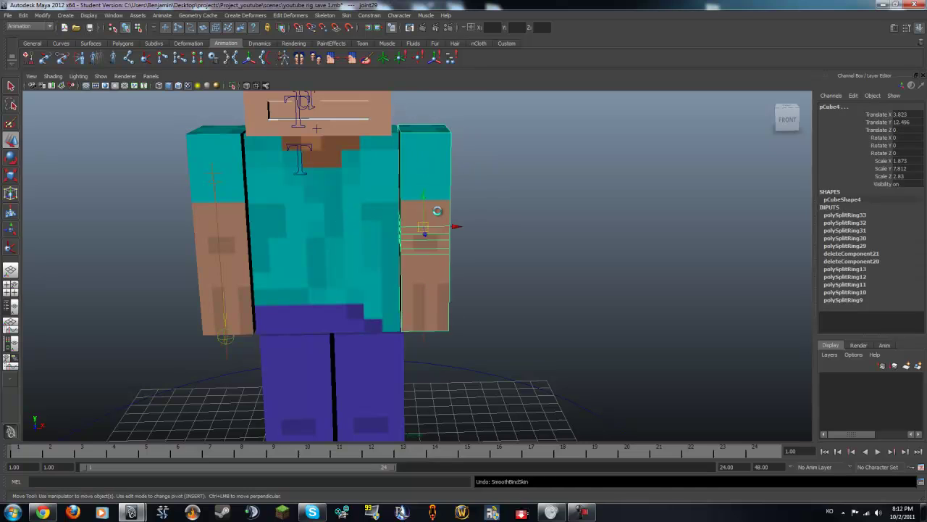
key("ctrl+z")
In the side view, raise the shoulder joint slightly and lower the elbow joint
key("space")
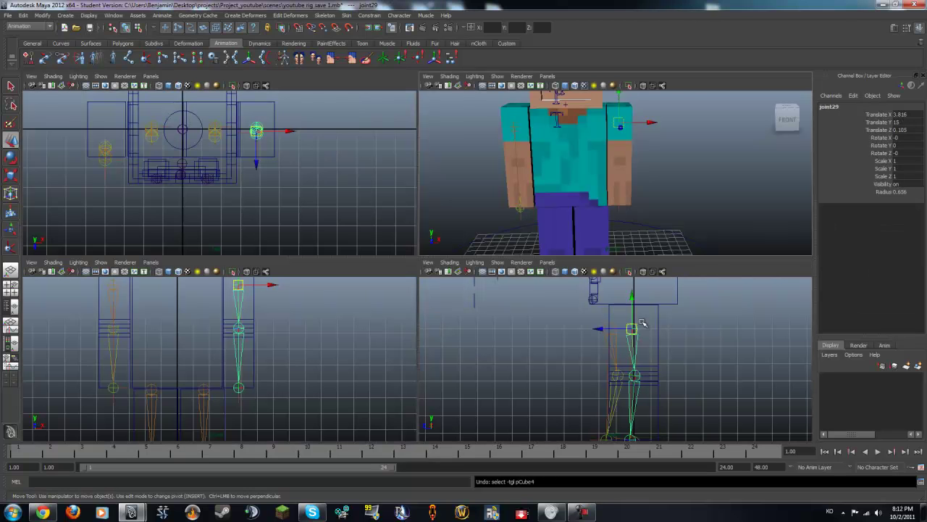
key("space")
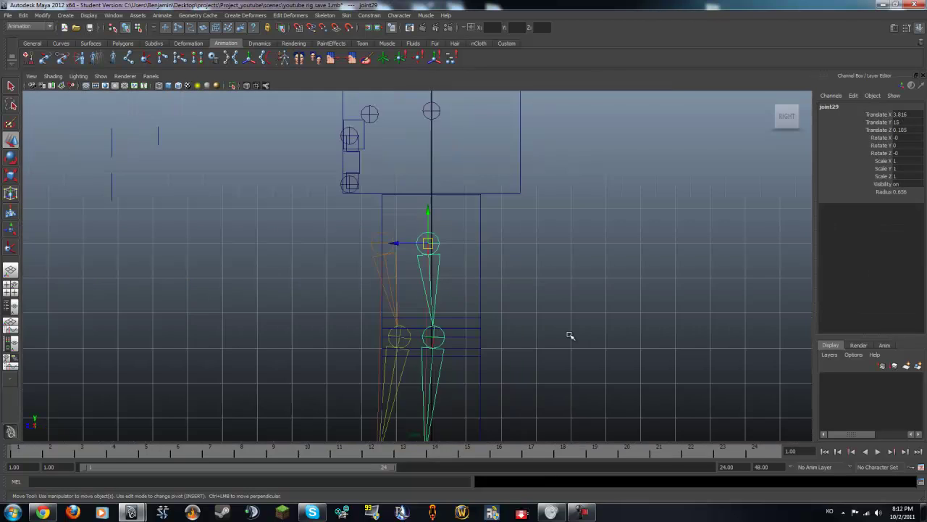
left_click_drag(428, 211, 428, 201)
middle_click_drag(434, 323, 439, 228, "alt")
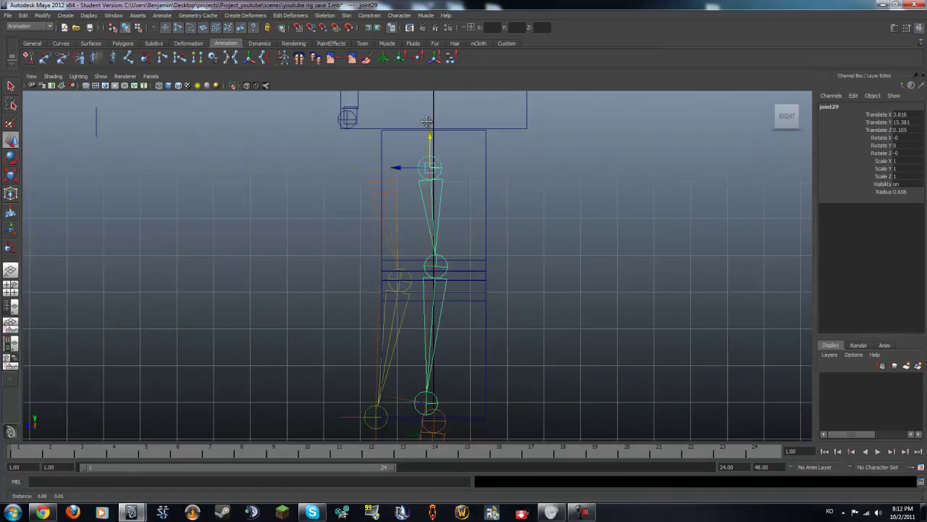
left_click(428, 232)
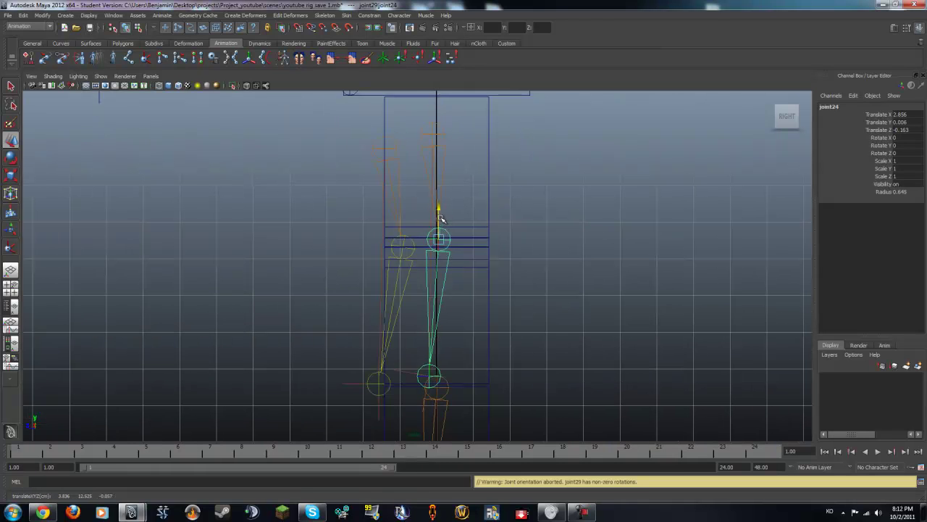
left_click_drag(439, 208, 439, 218)
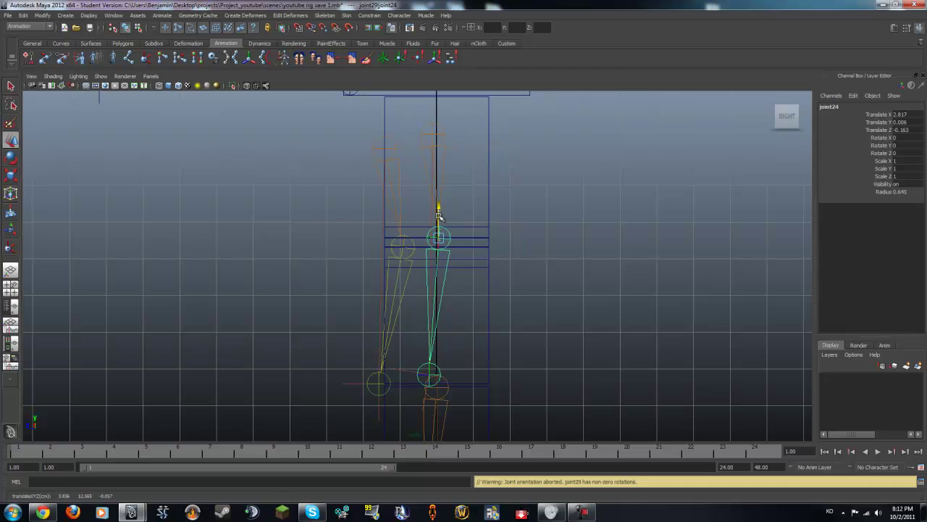
middle_click_drag(438, 213, 437, 211, "alt")
Shift the wrist joint sideways into the arm from the front view
left_click(421, 319)
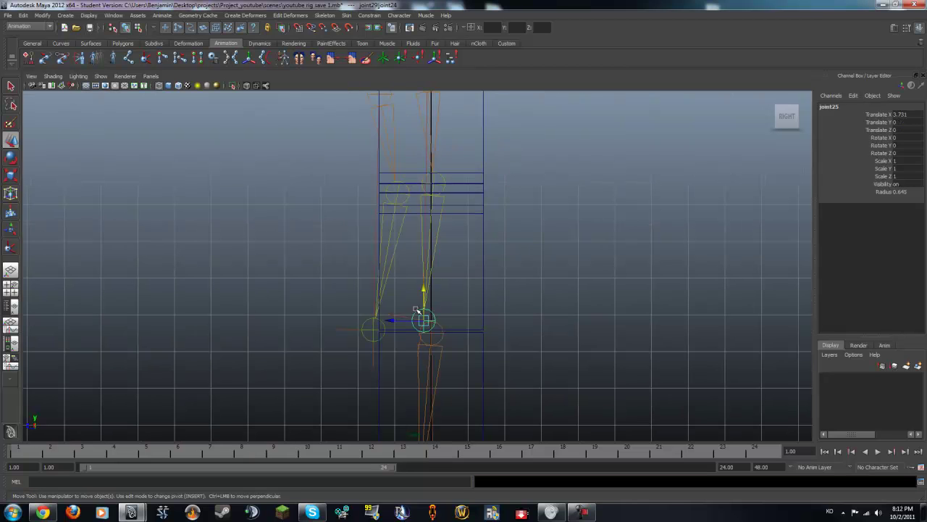
key("space")
key("space")
mouse_move(250, 281)
right_mouse_down("alt")
mouse_move(356, 307)
mouse_move(650, 252)
right_mouse_up("alt")
left_click_drag(649, 252, 654, 254)
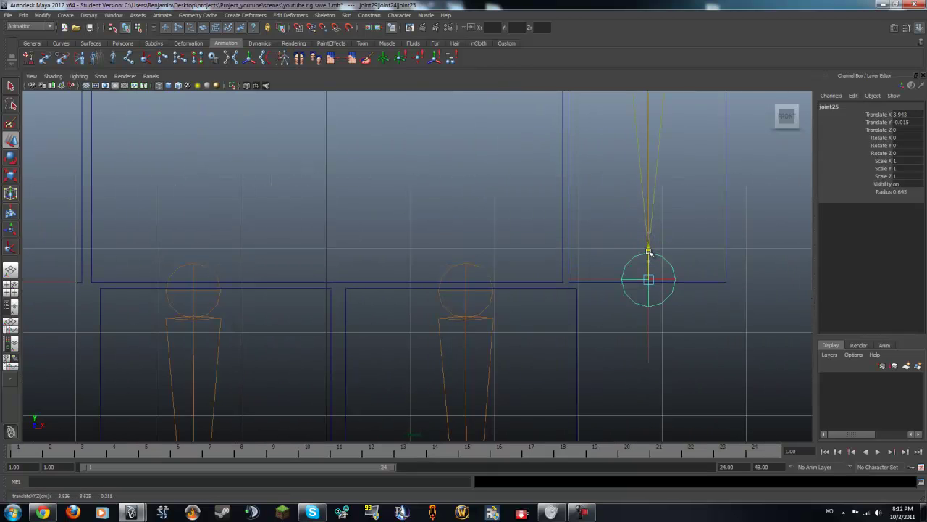
key("space")
key("space")
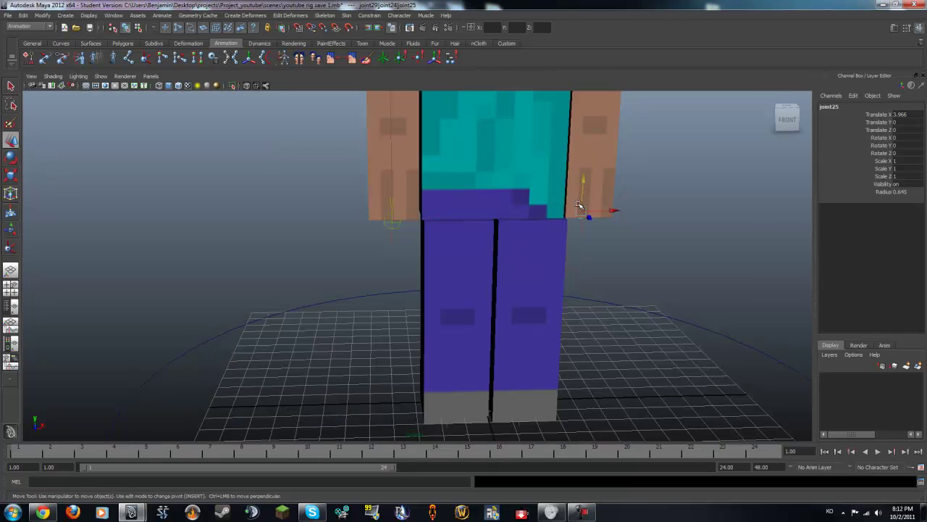
right_click_drag(586, 208, 538, 290, "alt")
Swing the right arm with ikHandle5 to test the elbow bend, undoing the last move
left_click(529, 181)
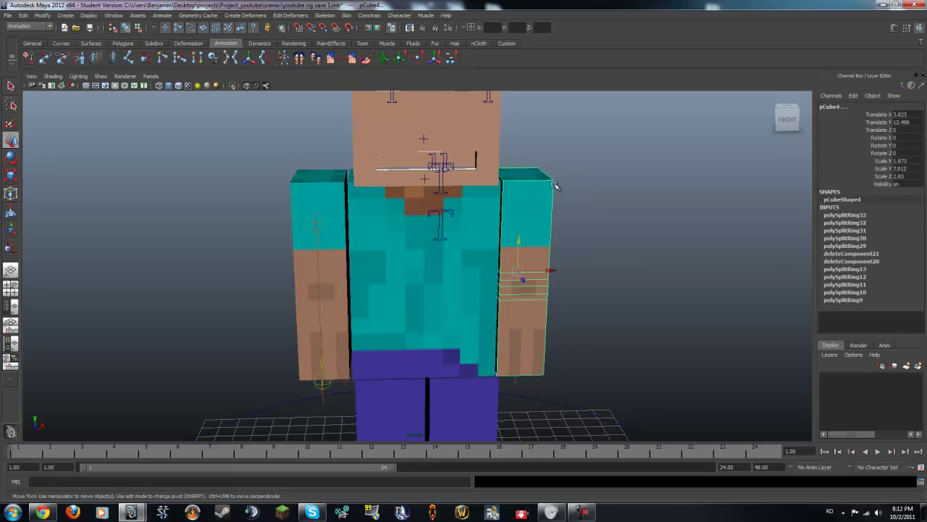
left_click_drag(642, 172, 604, 242, "alt")
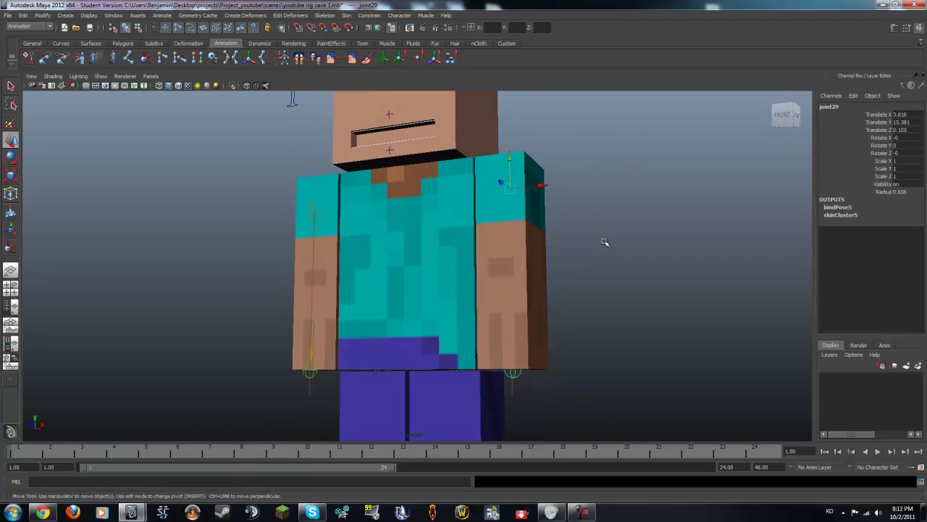
left_click(511, 371)
mouse_move(511, 353)
left_mouse_down()
mouse_move(739, 155)
mouse_move(652, 236)
left_mouse_up()
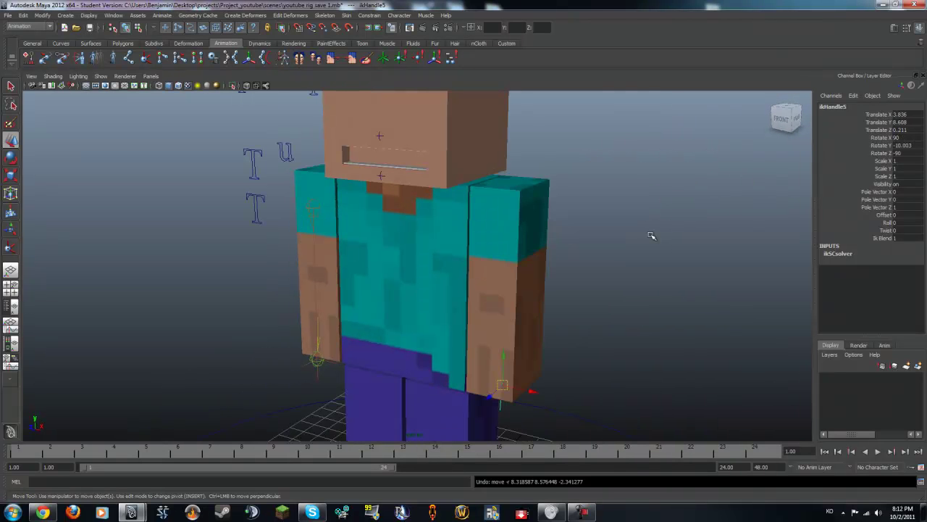
mouse_move(534, 392)
left_mouse_down()
mouse_move(723, 399)
mouse_move(559, 341)
mouse_move(793, 356)
left_mouse_up()
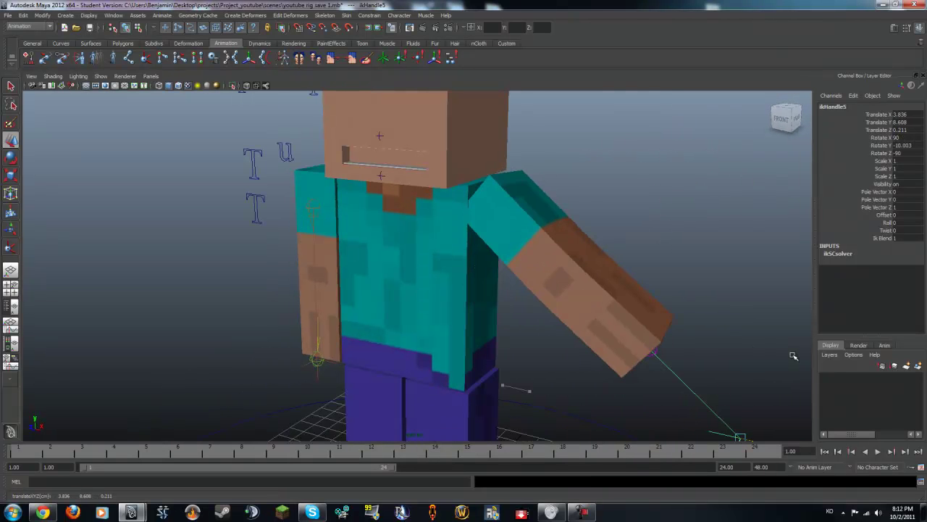
left_click_drag(683, 352, 457, 300, "alt")
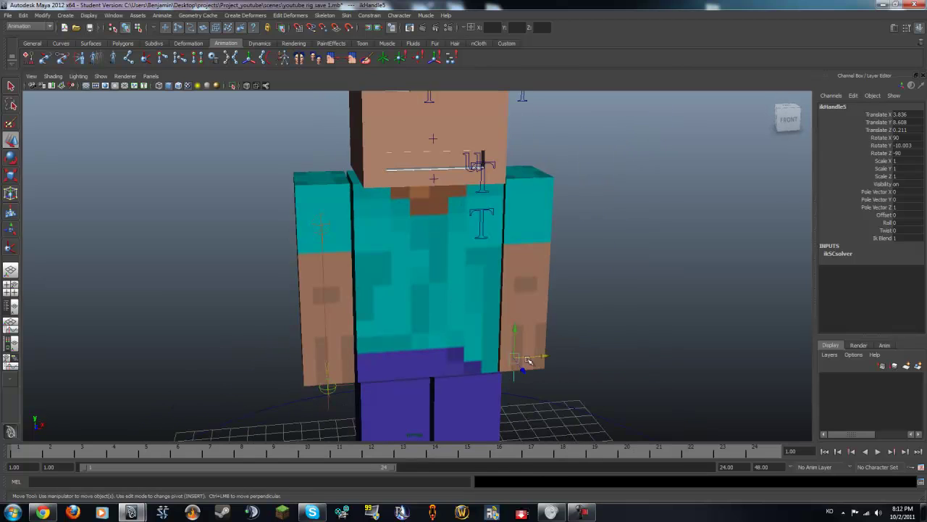
mouse_move(514, 355)
left_mouse_down()
mouse_move(631, 224)
mouse_move(654, 166)
mouse_move(735, 182)
mouse_move(755, 280)
mouse_move(767, 181)
mouse_move(573, 317)
mouse_move(646, 300)
mouse_move(518, 299)
mouse_move(535, 246)
mouse_move(621, 238)
mouse_move(613, 141)
mouse_move(659, 242)
mouse_move(645, 285)
mouse_move(569, 321)
mouse_move(534, 352)
mouse_move(553, 331)
left_mouse_up()
key("ctrl+z")
scroll(613, 229, "down", 3)
Orbit back to a full-body front view and deselect the joint
mouse_move(613, 228)
left_mouse_down("alt")
mouse_move(472, 218)
mouse_move(449, 204)
mouse_move(507, 207)
mouse_move(472, 197)
left_mouse_up("alt")
middle_click_drag(472, 196, 534, 211, "alt")
mouse_move(535, 212)
left_mouse_down("alt")
mouse_move(292, 198)
mouse_move(442, 245)
left_mouse_up("alt")
left_click(443, 246)
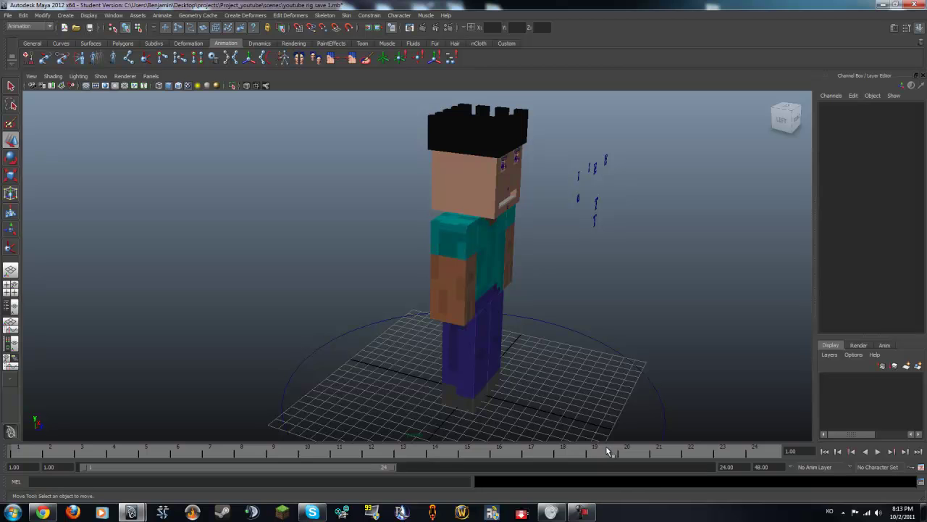
Save the scene via File > Save Scene, accepting the Student Version notice
key("space")
key("space")
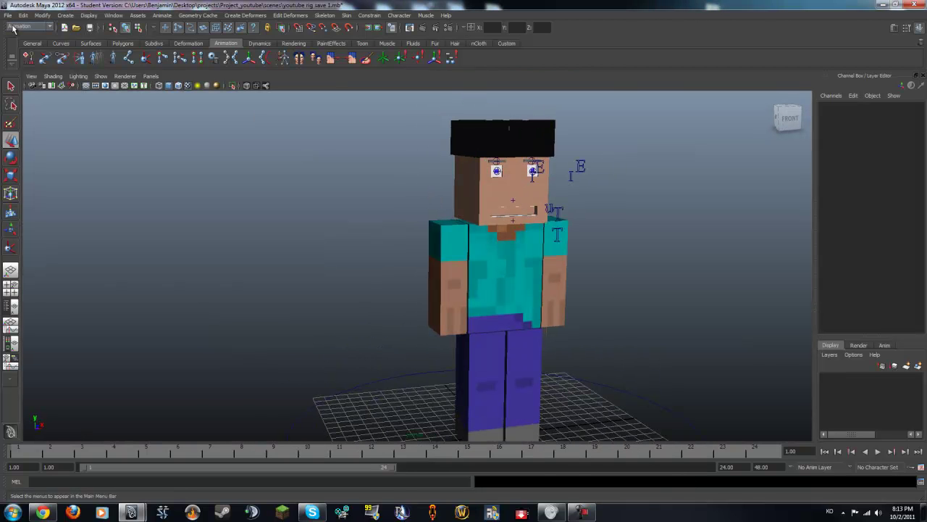
left_click(8, 15)
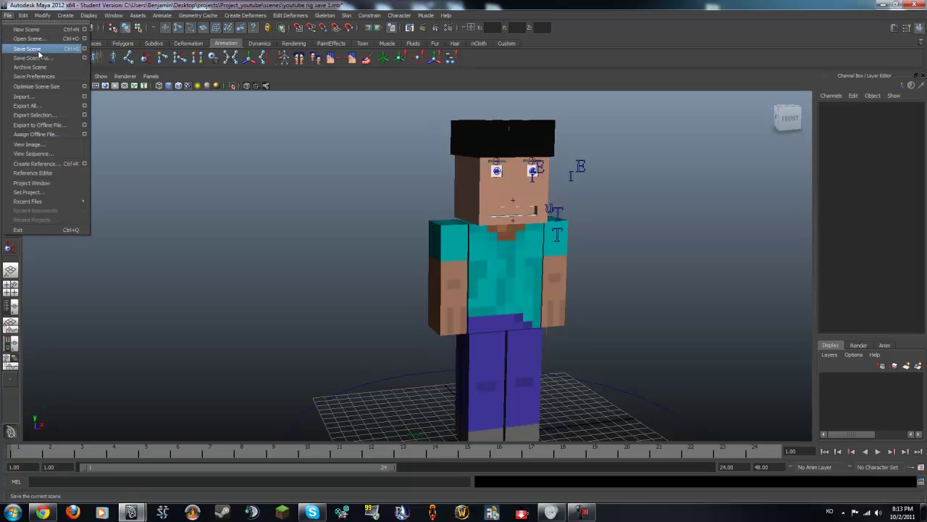
left_click(39, 49)
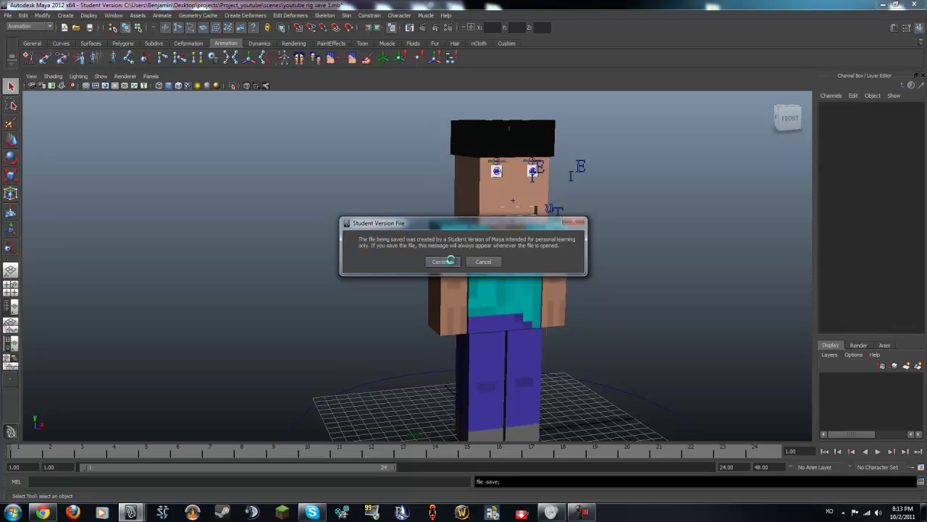
left_click(444, 262)
left_click_drag(582, 271, 468, 256, "alt")
key("space")
key("space")
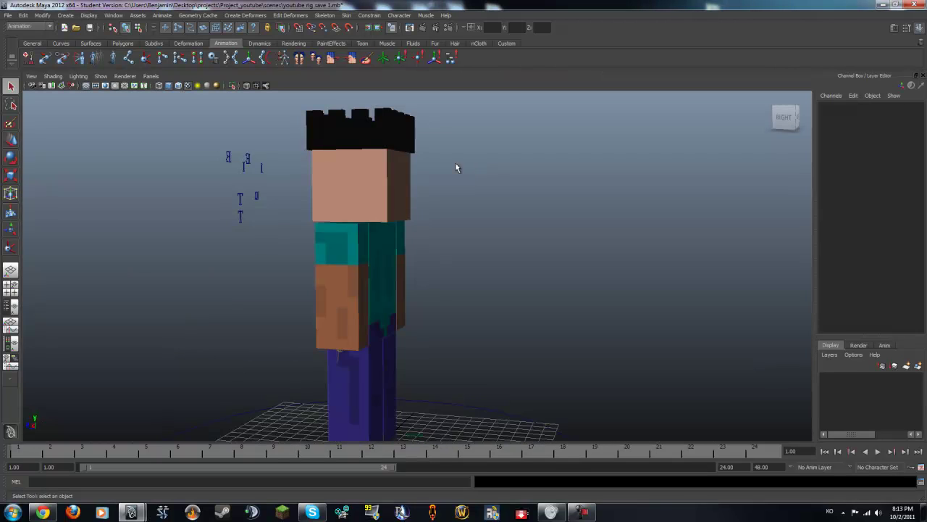
Orbit the rig through front and side angles, then check the taskbar clock
left_click_drag(455, 168, 574, 181, "alt")
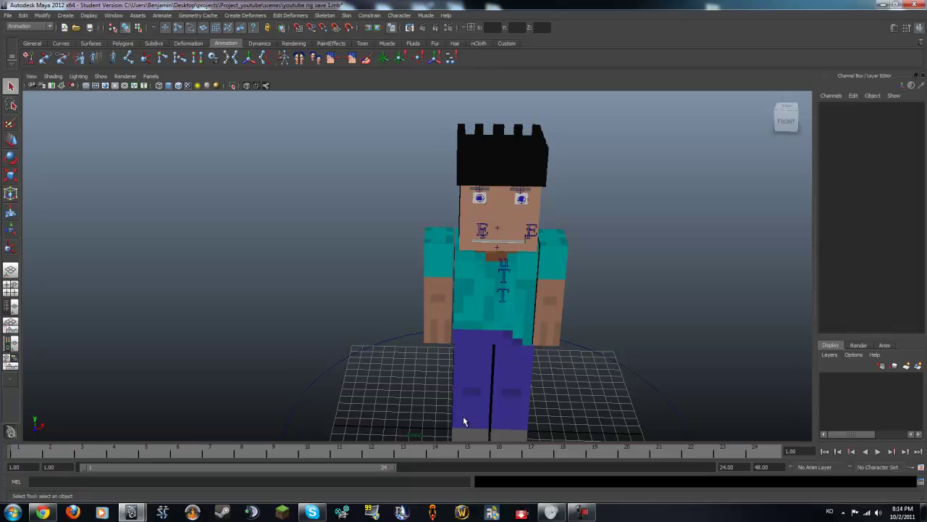
left_click_drag(260, 230, 417, 222, "alt")
key("space")
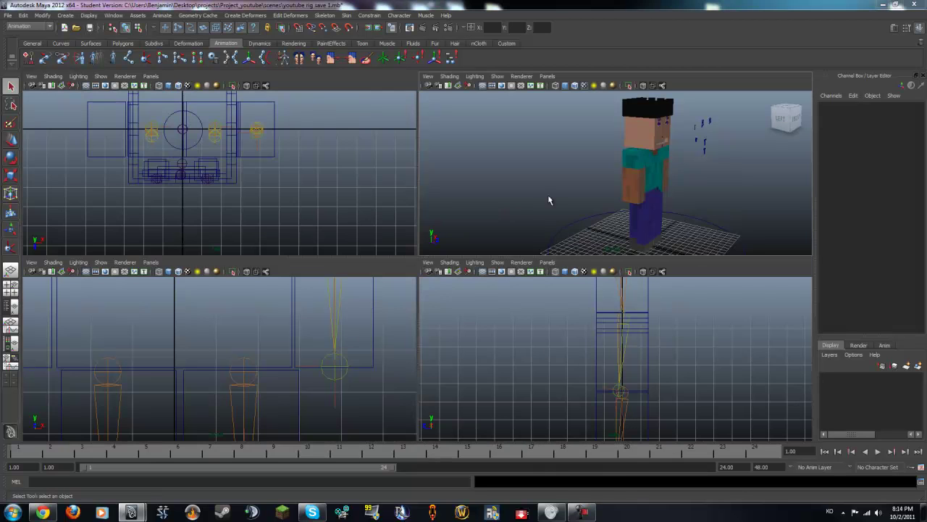
key("space")
scroll(521, 202, "up", 2)
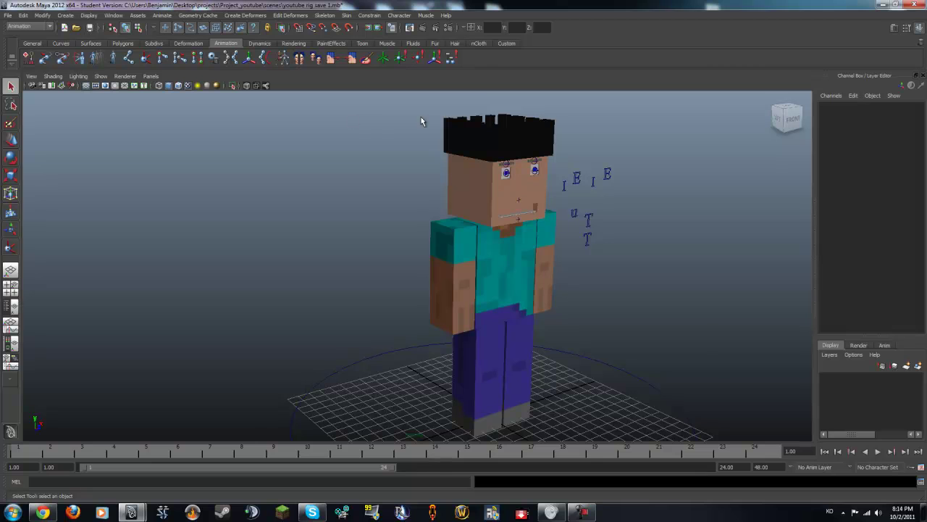
left_click_drag(421, 121, 125, 402, "alt")
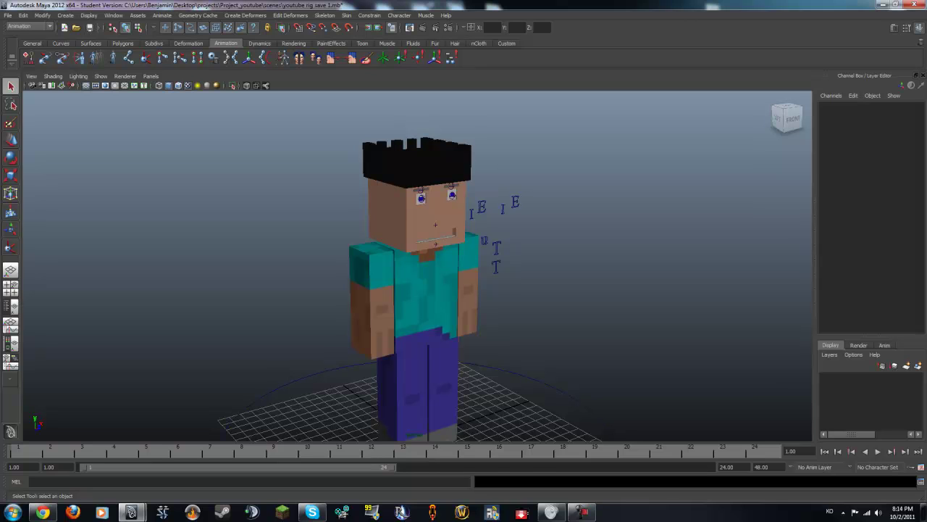
left_click(906, 511)
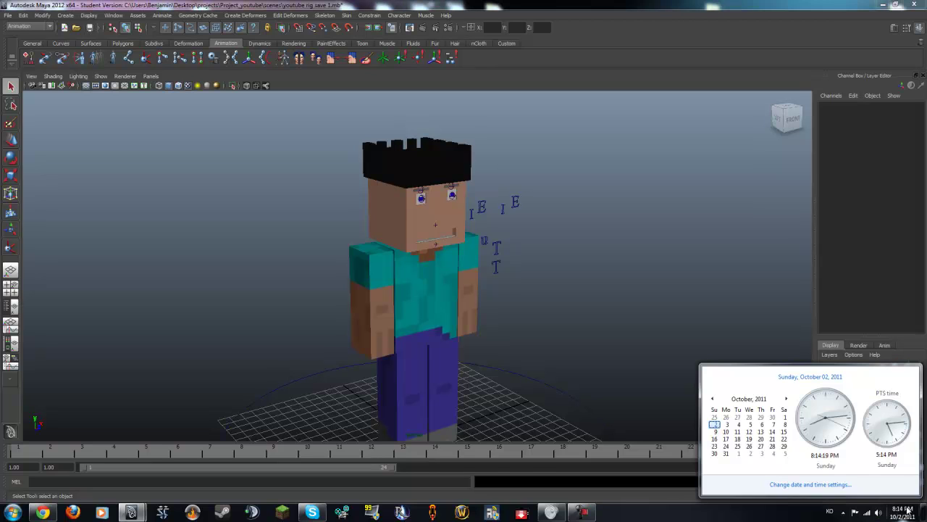